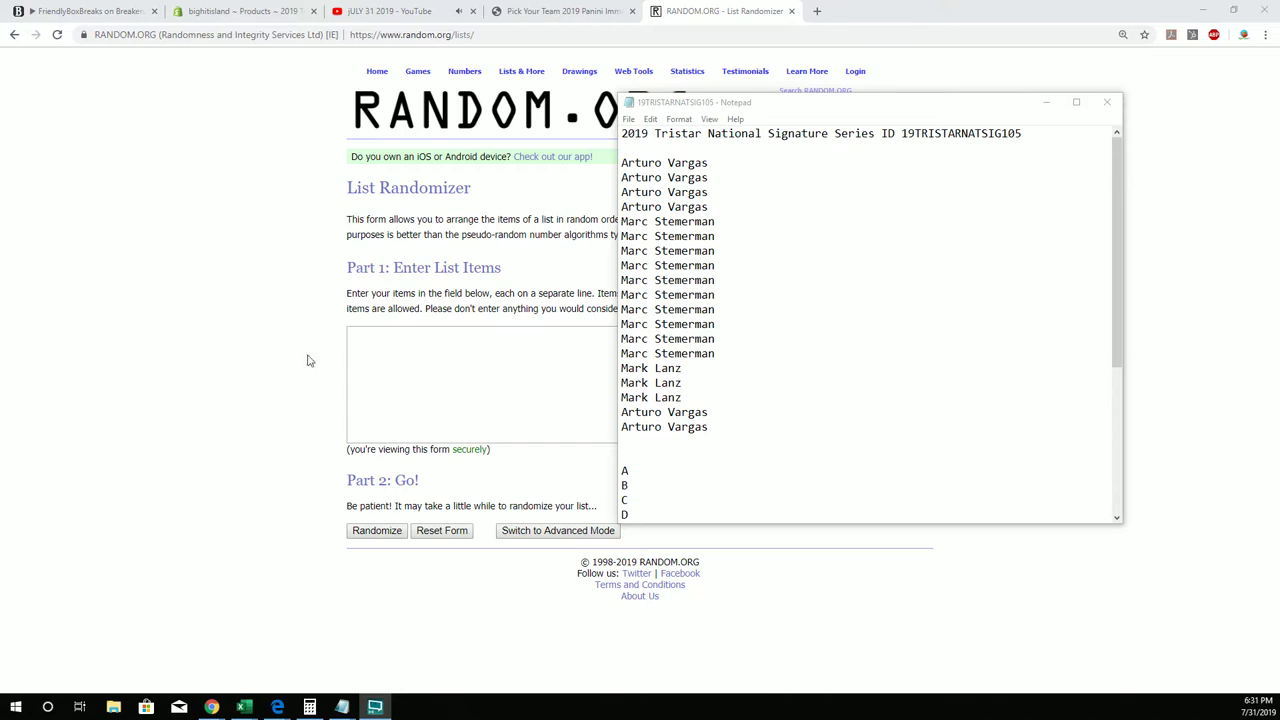
# Step: Select the whole block of letter entries from A to W below the owner names in the text file
pyautogui.moveTo(677, 166); pyautogui.dragTo(688, 414)
pyautogui.click(701, 413)
pyautogui.scroll(-3, 699, 462)
pyautogui.scroll(-3, 697, 461)
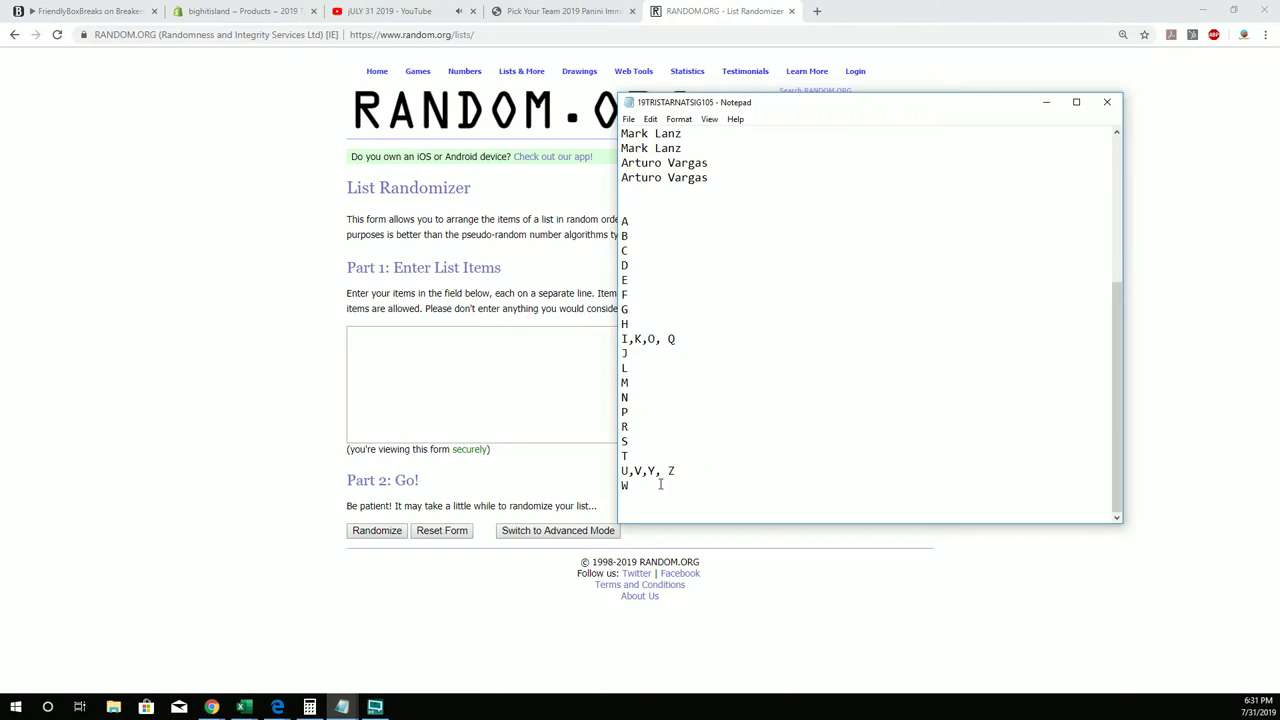
pyautogui.moveTo(641, 491); pyautogui.dragTo(628, 221)
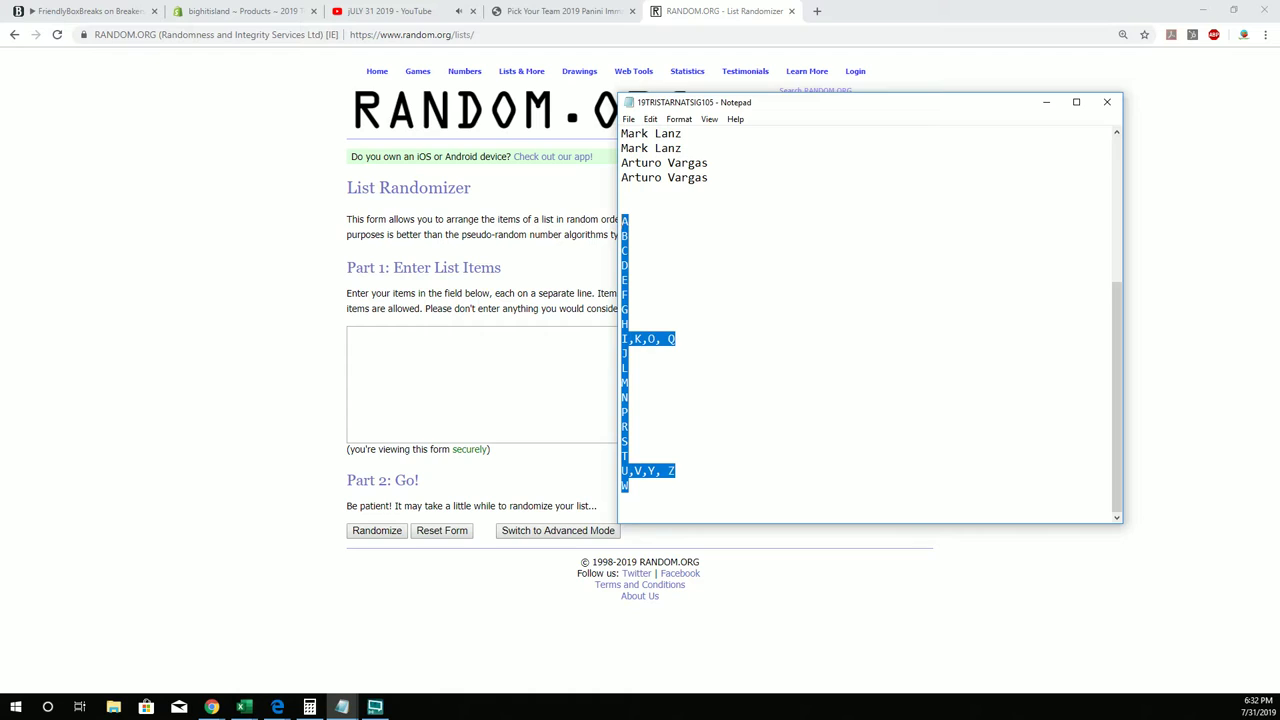
# Step: Switch to the blank Excel workbook, maximize it, and enter the headers "Owners" in A1 and "Last name Letters" in B1
pyautogui.hotkey('alt', 'Tab')
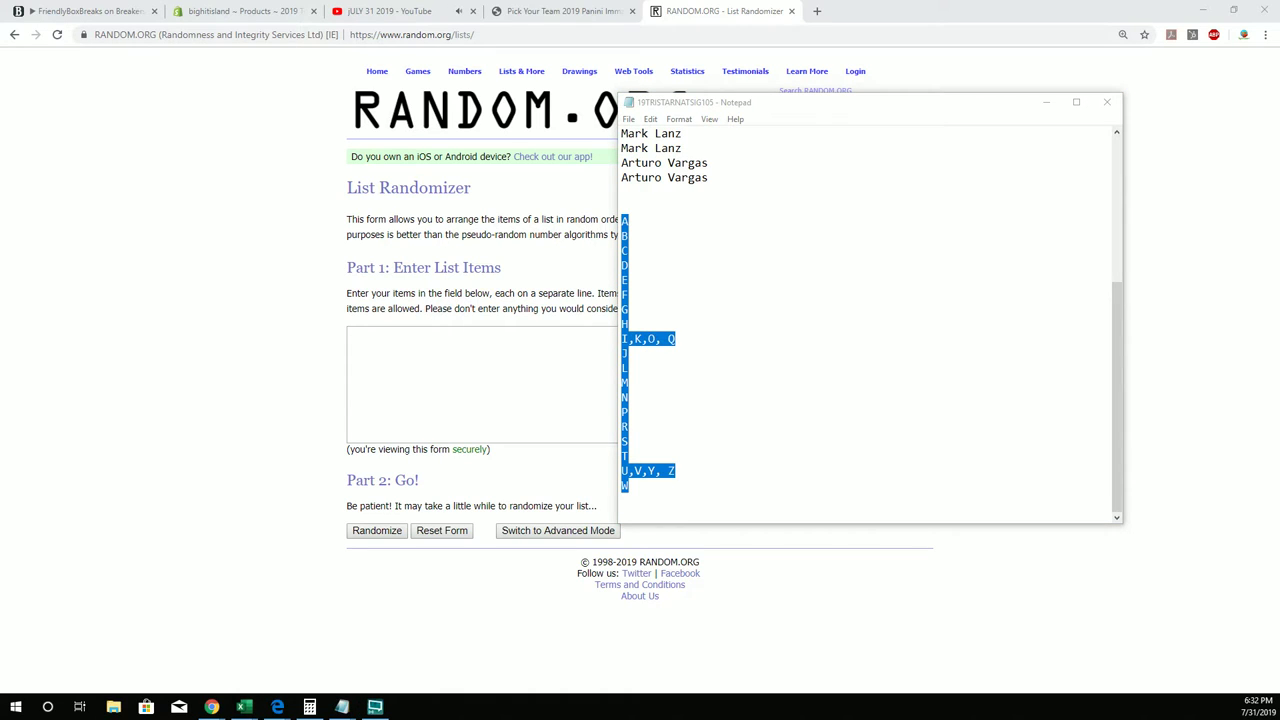
pyautogui.hotkey('alt', 'Tab')
pyautogui.moveTo(0, 57); pyautogui.dragTo(556, 38)
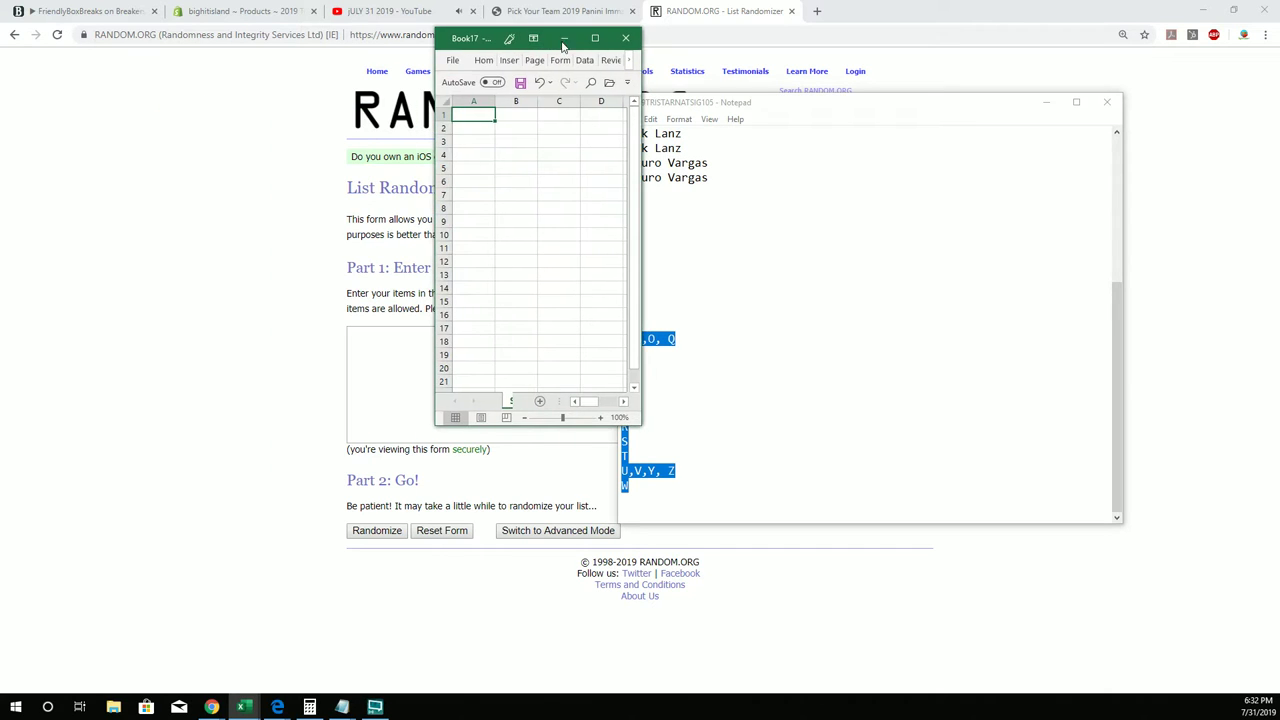
pyautogui.click(595, 39)
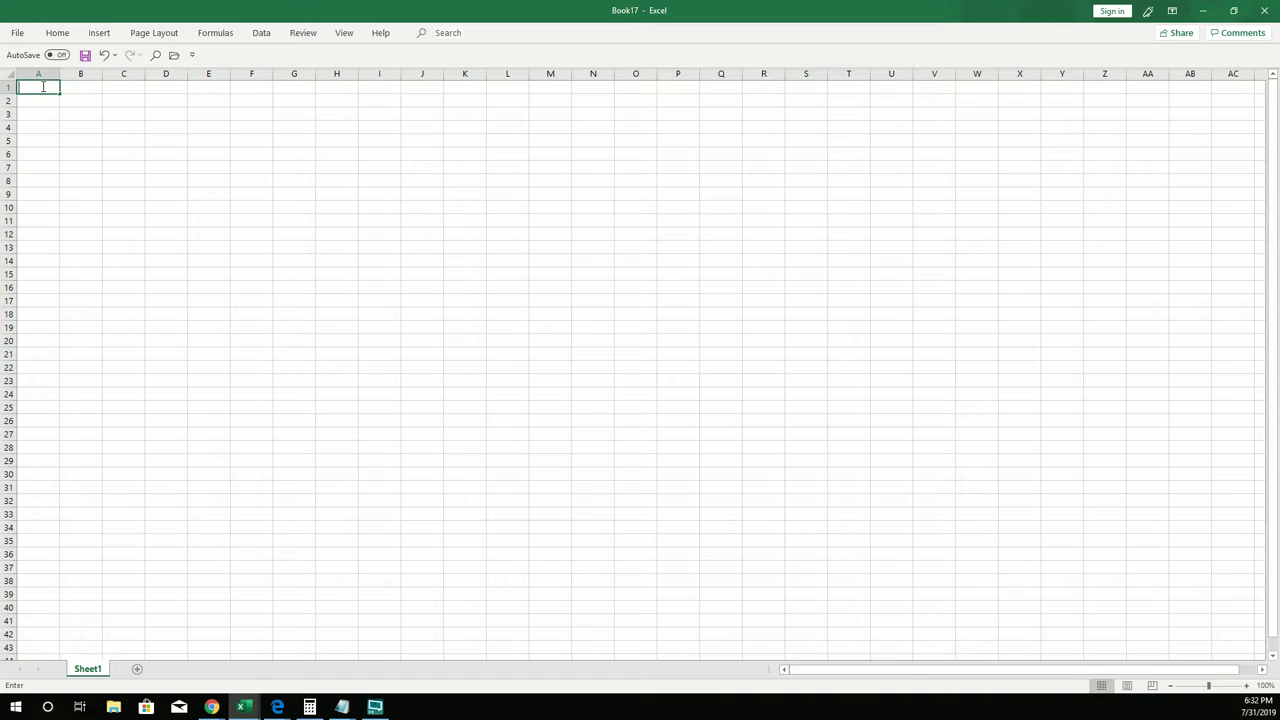
pyautogui.write('Owners')
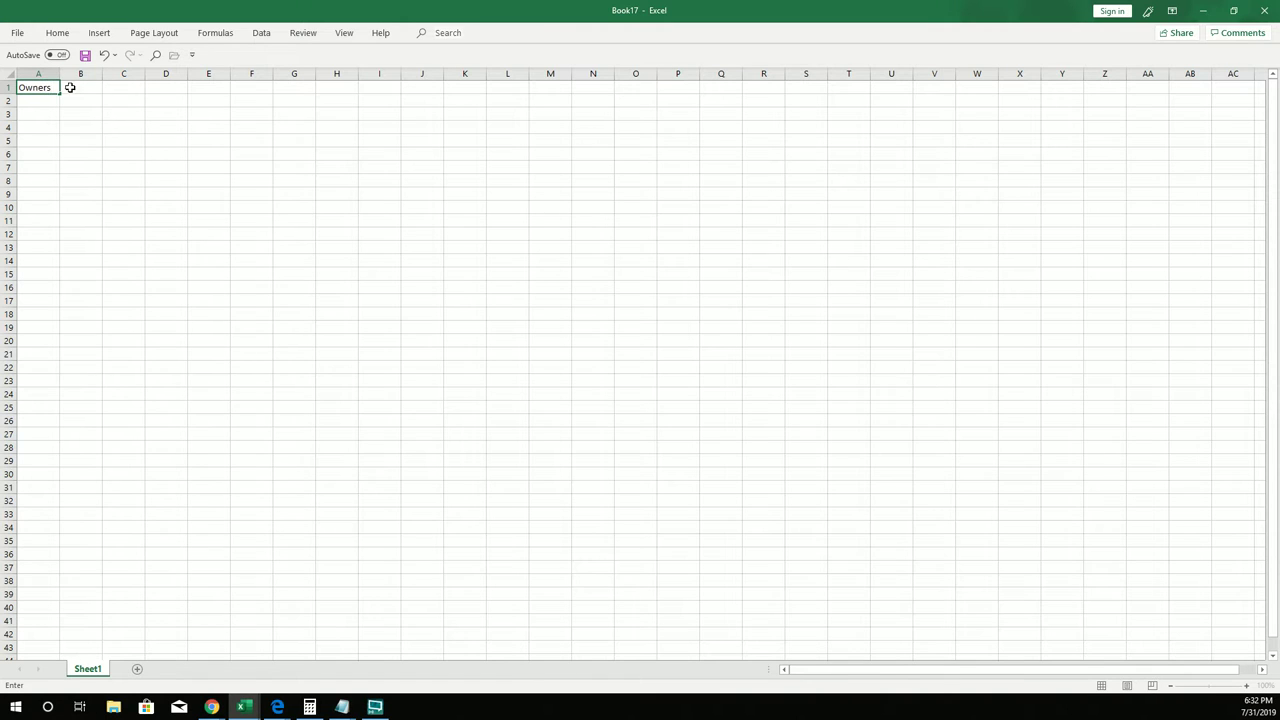
pyautogui.click(70, 88)
pyautogui.write('Las')
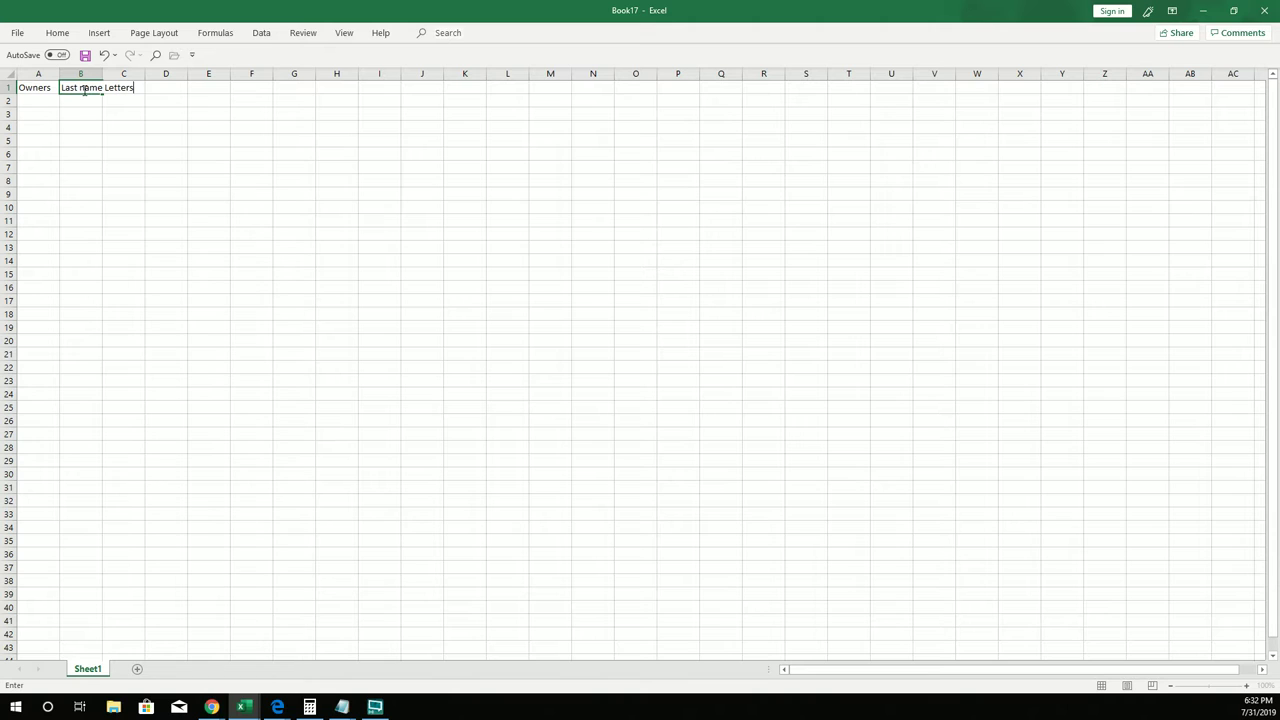
pyautogui.write('t name Letters')
# Step: Widen columns A and B well beyond the width of their header text
pyautogui.click(82, 74)
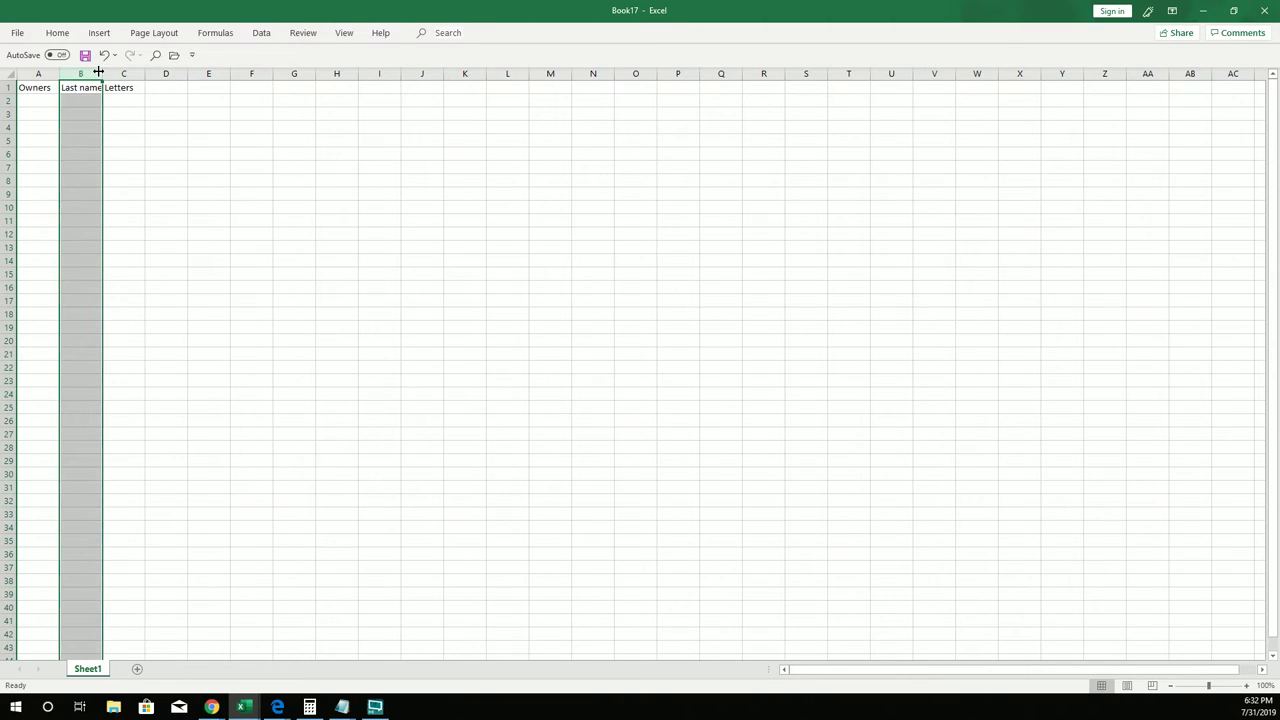
pyautogui.moveTo(102, 74); pyautogui.dragTo(125, 74)
pyautogui.moveTo(275, 67); pyautogui.dragTo(279, 68)
pyautogui.moveTo(60, 74); pyautogui.dragTo(162, 74)
pyautogui.click(134, 149)
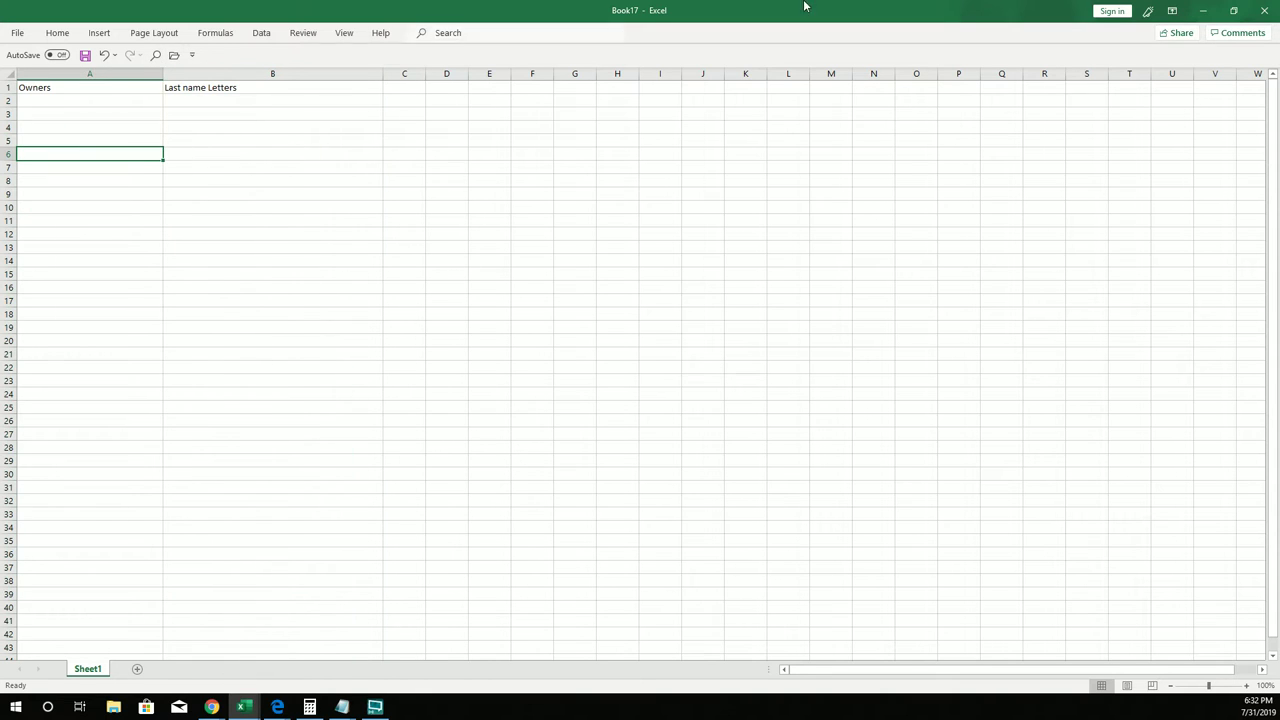
# Step: Minimize the workbook, copy the selected letters A to W from the text file, and paste them into the List Randomizer's items field
pyautogui.click(1173, 10)
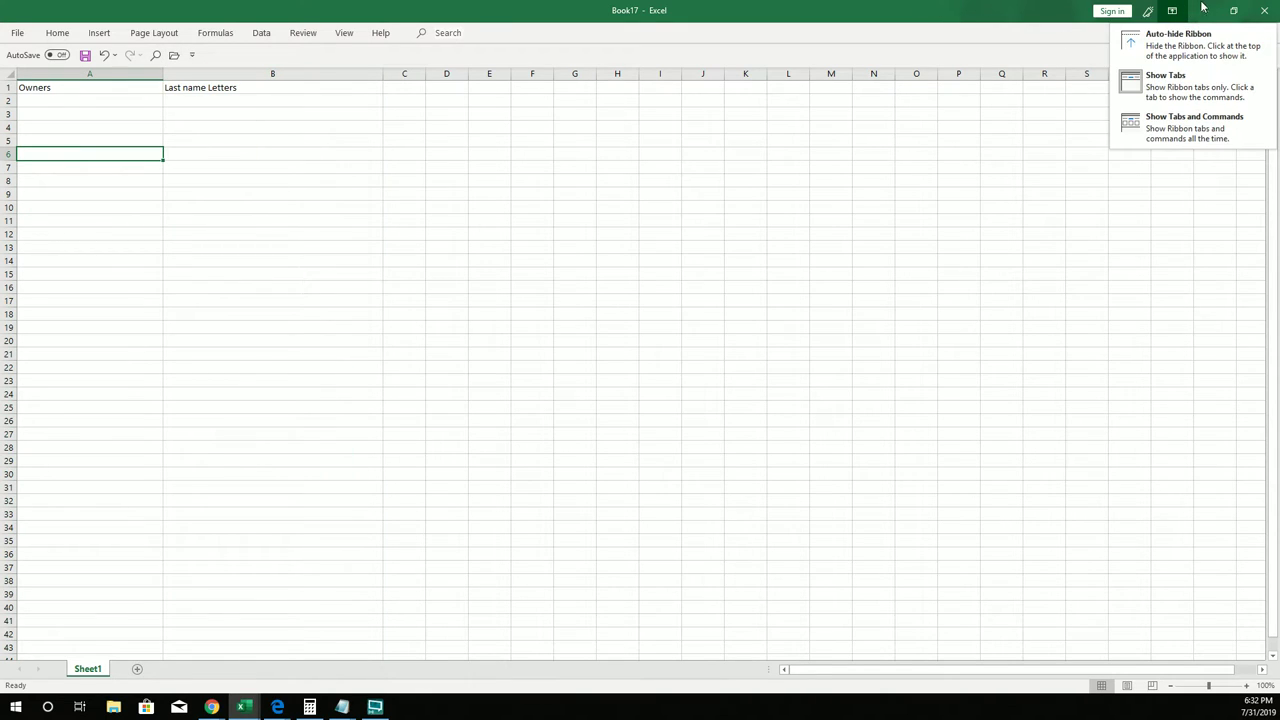
pyautogui.click(1203, 8)
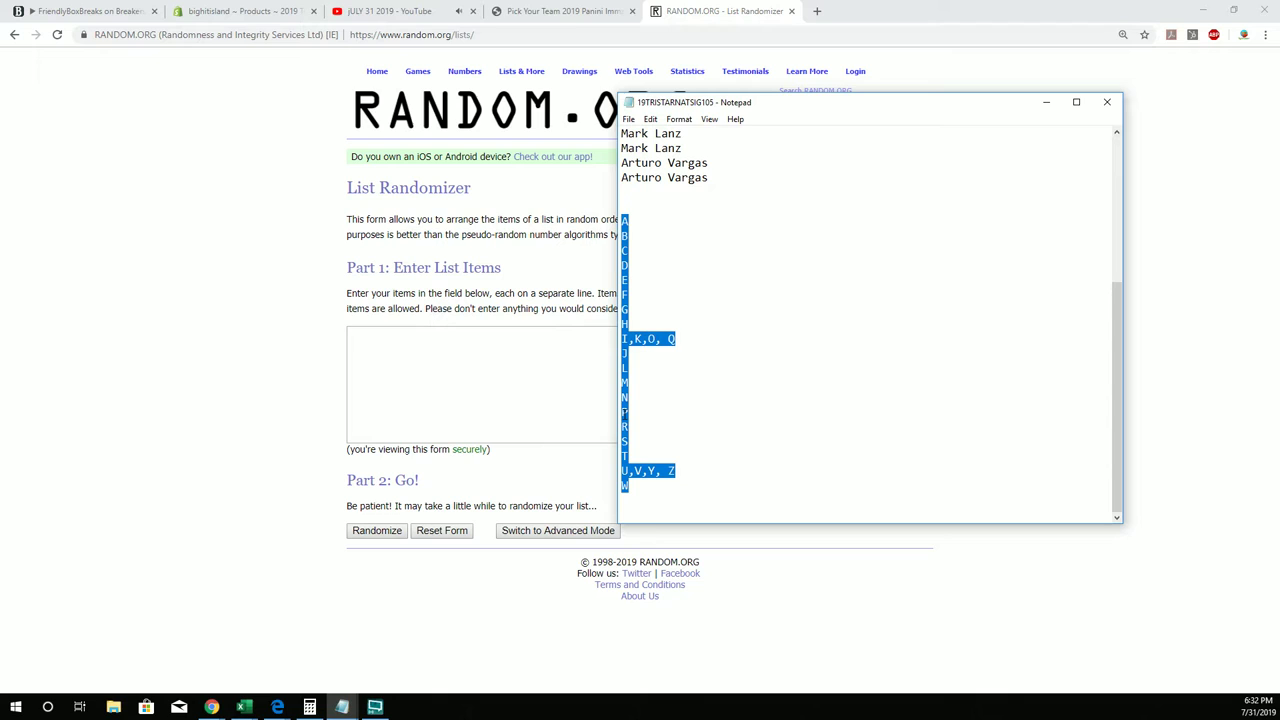
pyautogui.rightClick(626, 458)
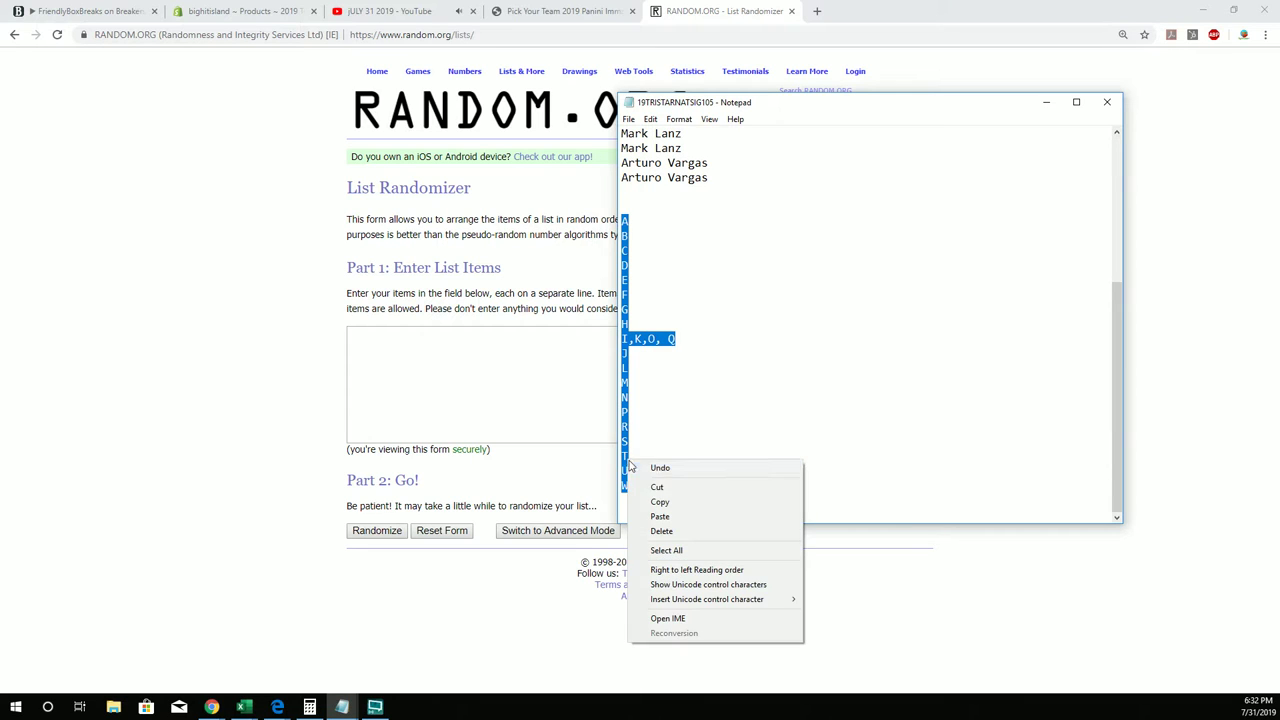
pyautogui.click(655, 500)
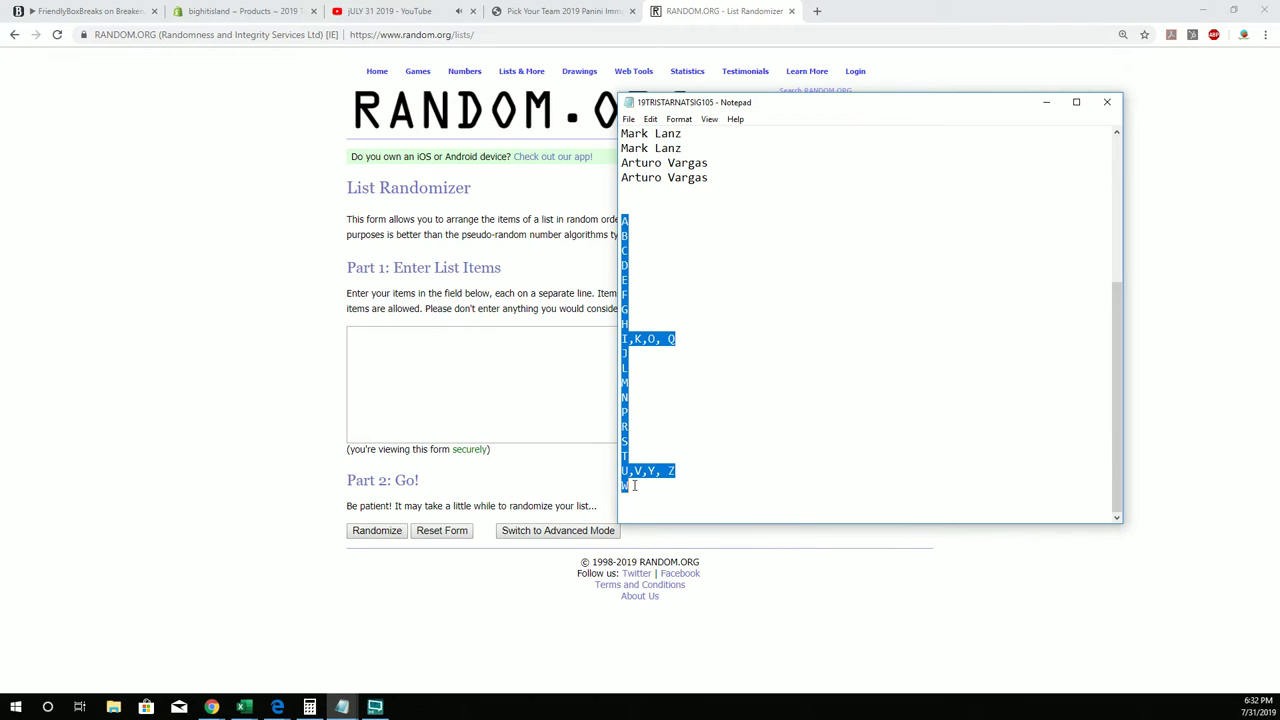
pyautogui.click(414, 374)
pyautogui.rightClick(416, 373)
pyautogui.click(447, 474)
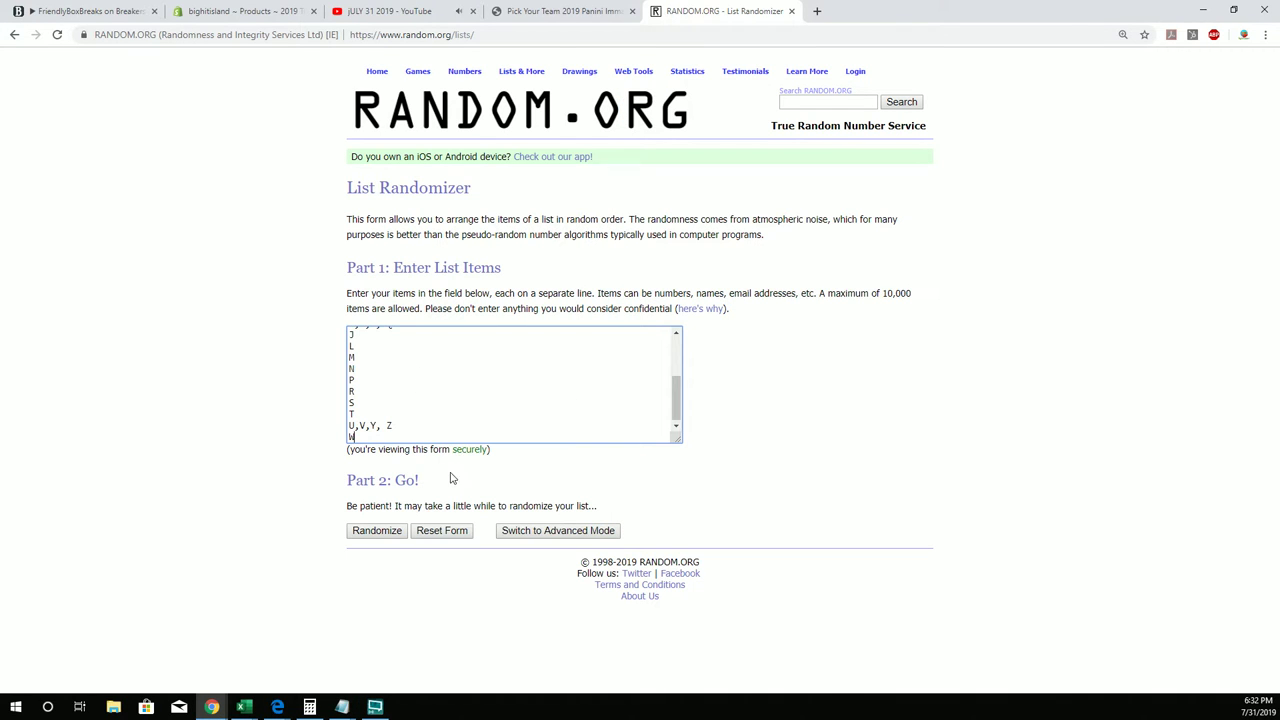
# Step: Set the browser page zoom to 150%
pyautogui.click(1264, 36)
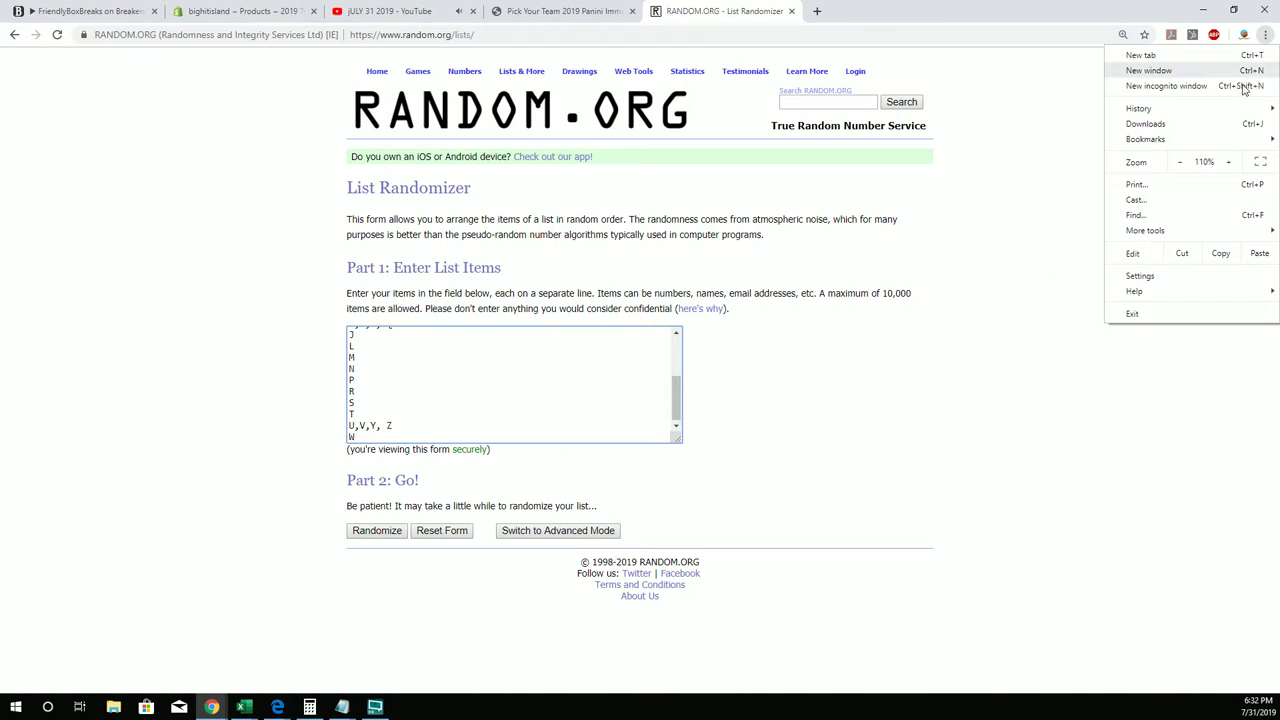
pyautogui.click(1228, 162)
pyautogui.click(1228, 162)
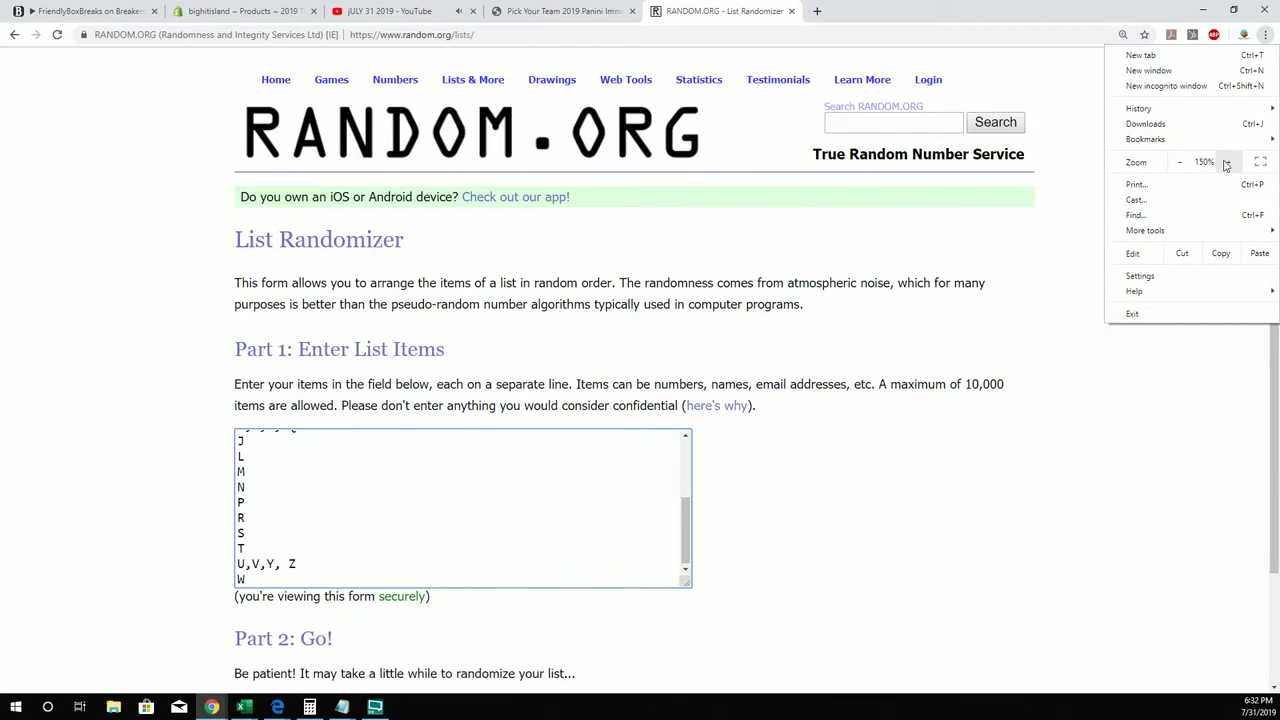
pyautogui.click(119, 343)
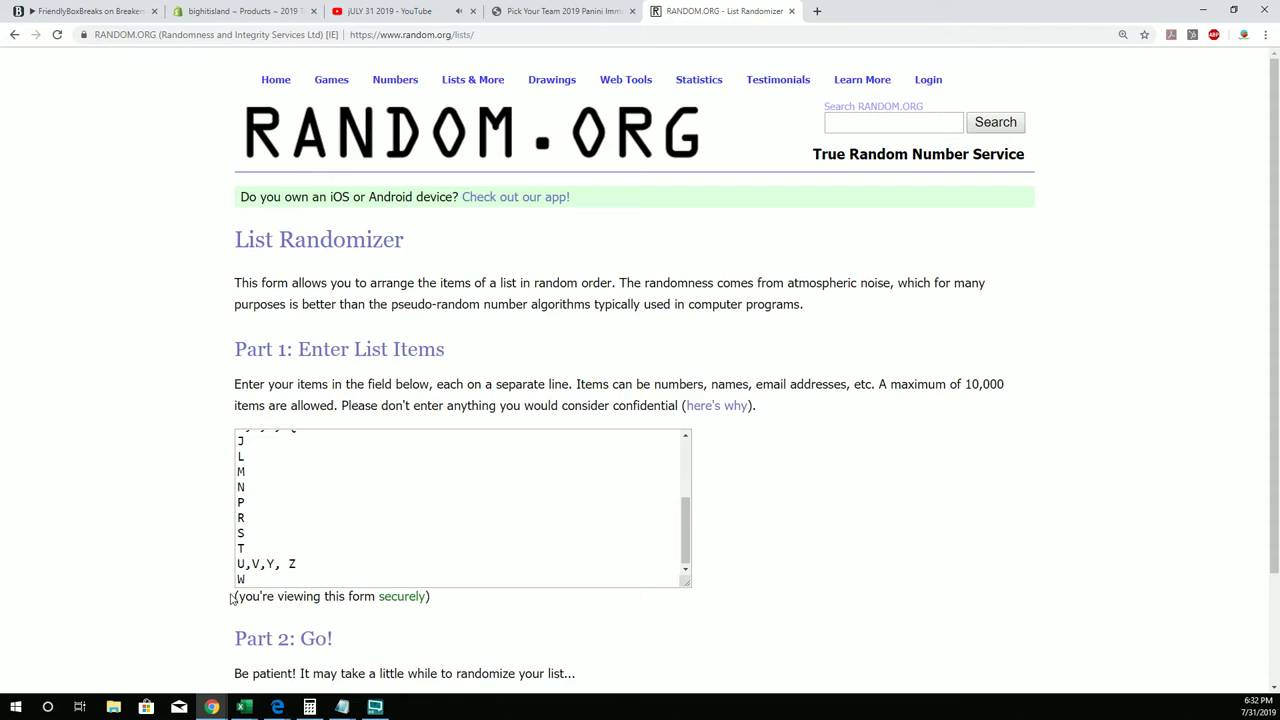
# Step: Randomize the letter list seven times in total
pyautogui.scroll(-2, 230, 598)
pyautogui.click(277, 576)
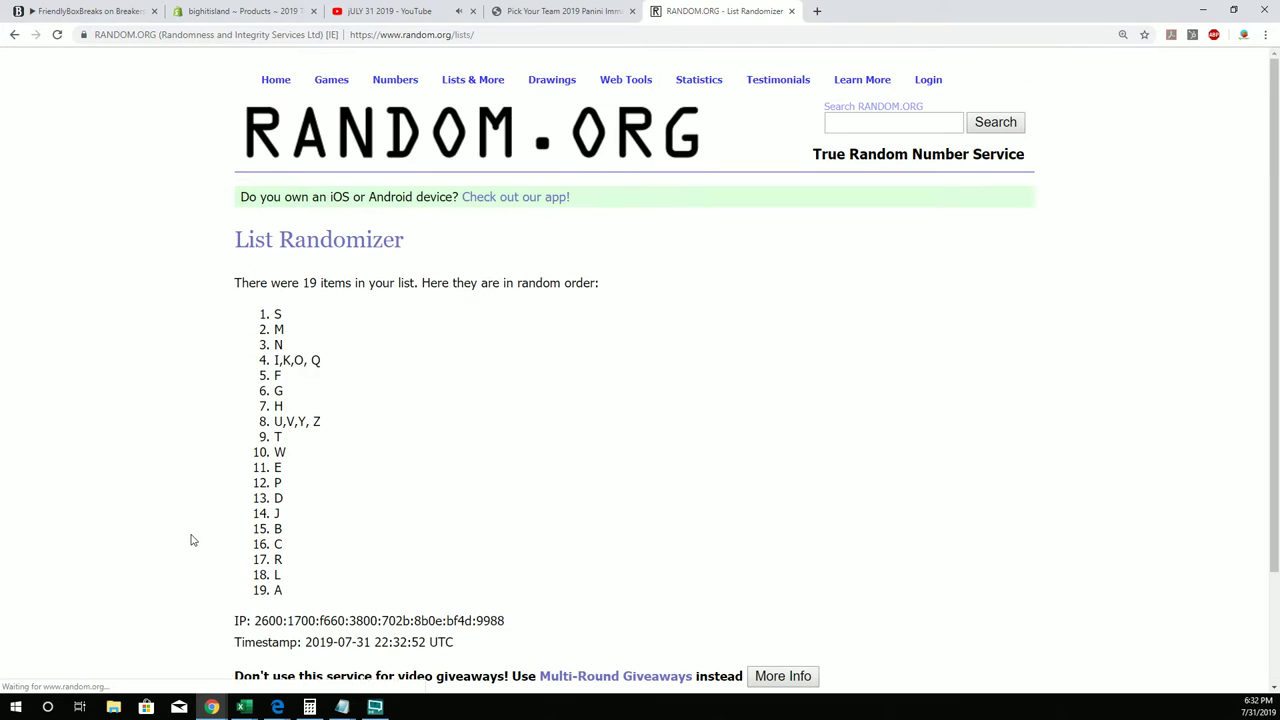
pyautogui.scroll(-2, 193, 540)
pyautogui.click(266, 577)
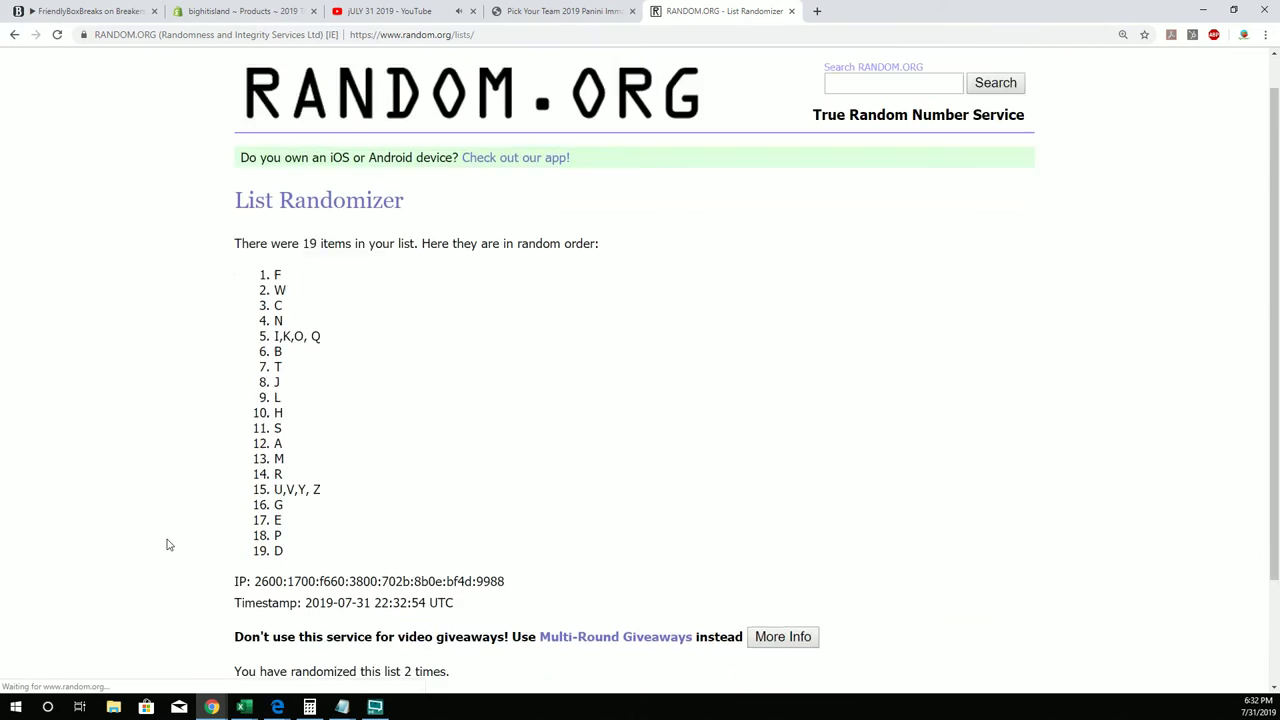
pyautogui.scroll(-2, 169, 545)
pyautogui.click(260, 572)
pyautogui.scroll(-2, 197, 554)
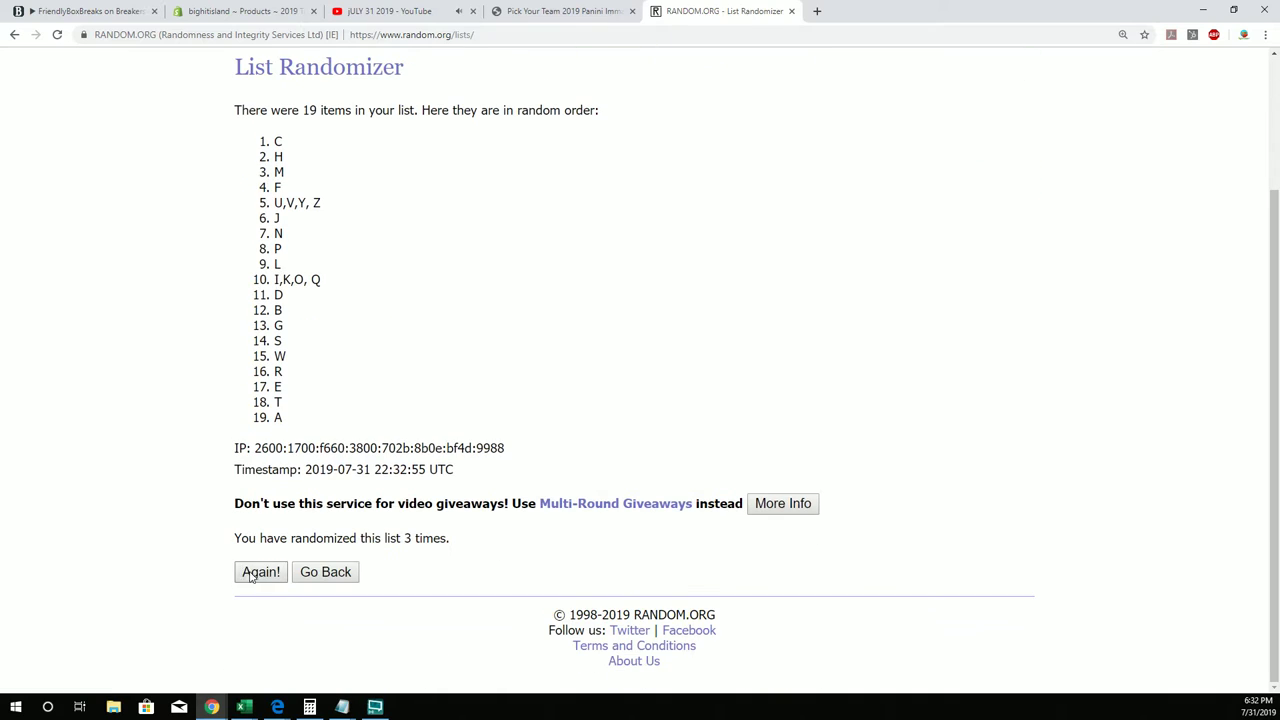
pyautogui.click(250, 575)
pyautogui.scroll(-2, 194, 560)
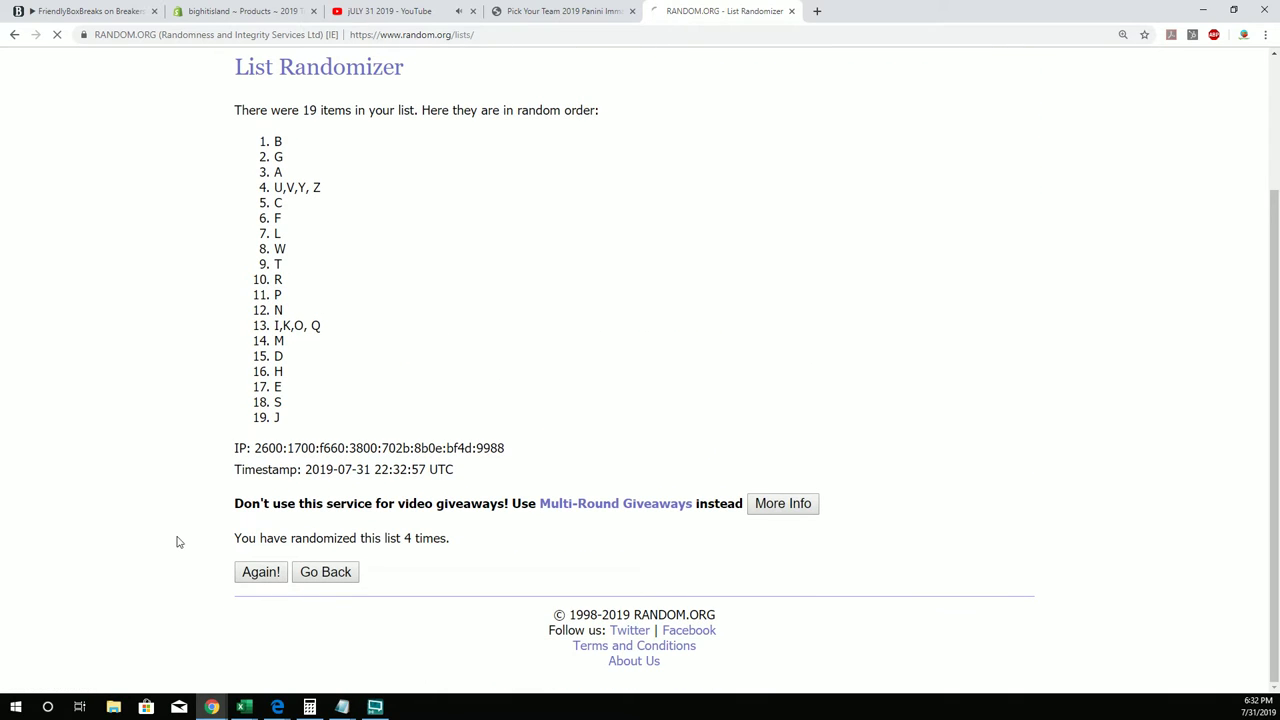
pyautogui.scroll(-2, 177, 540)
pyautogui.click(254, 576)
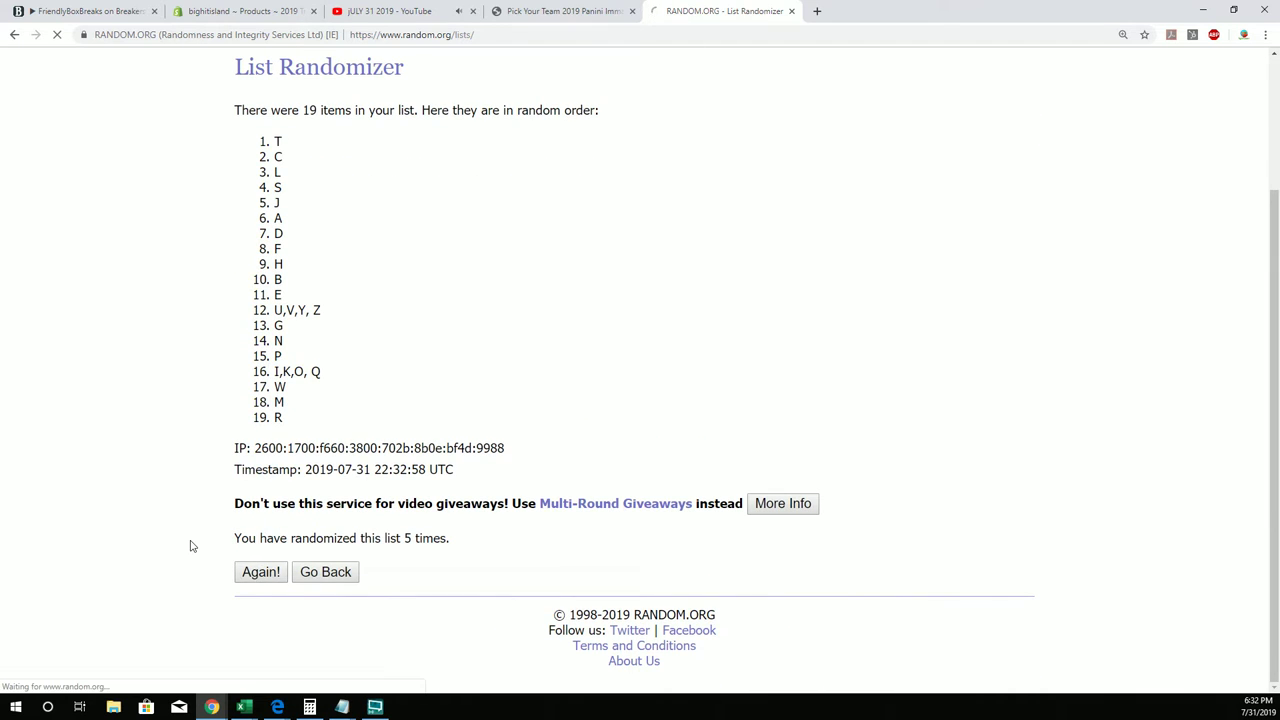
pyautogui.scroll(-2, 191, 543)
pyautogui.press('Return')
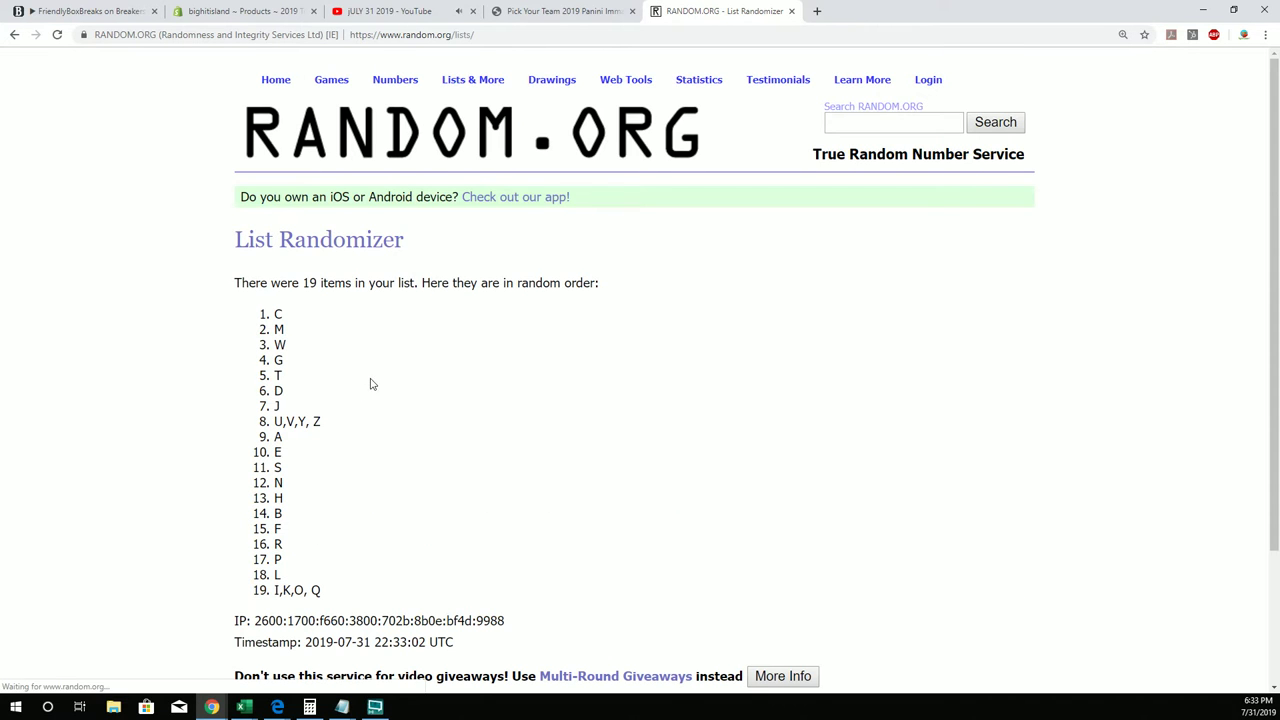
# Step: Select all the letter entries in the final randomized list
pyautogui.scroll(-2, 340, 489)
pyautogui.moveTo(343, 463); pyautogui.dragTo(274, 190)
pyautogui.rightClick(278, 248)
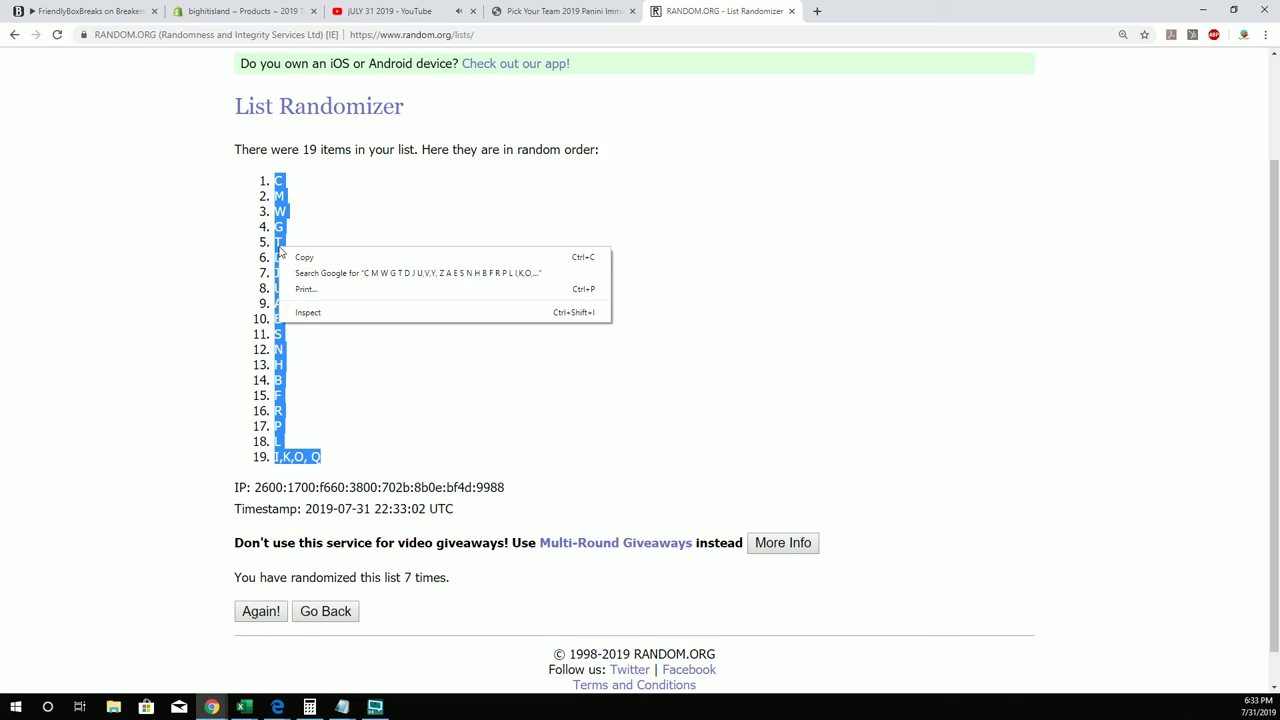
pyautogui.click(297, 272)
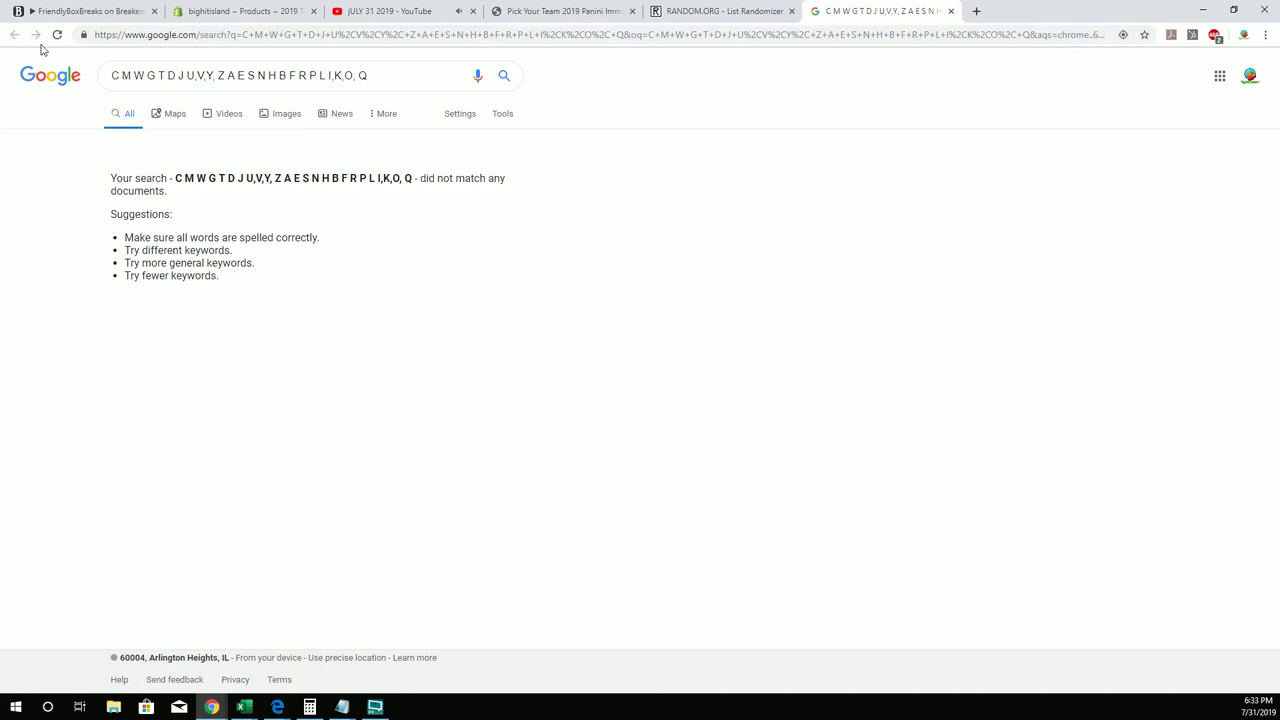
pyautogui.click(708, 10)
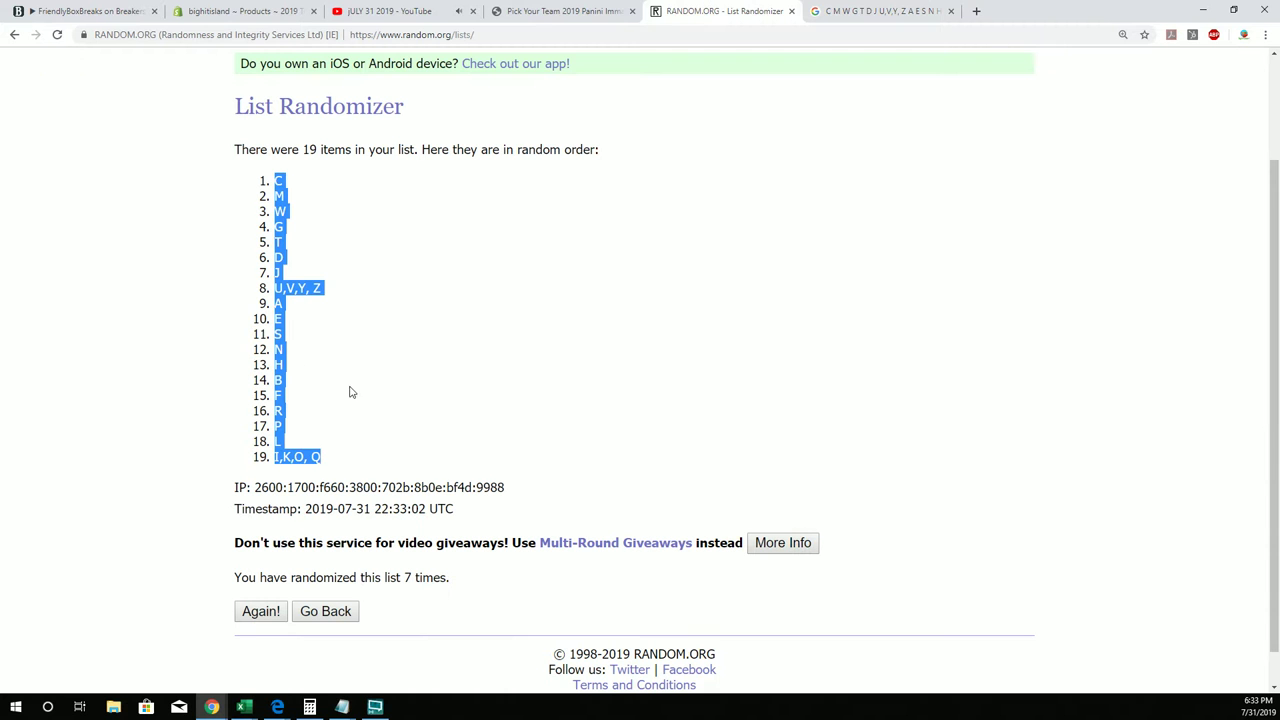
# Step: Copy the selected randomized letters and paste them with source formatting into the Excel workbook under Last name Letters, starting at B2
pyautogui.rightClick(283, 295)
pyautogui.click(299, 302)
pyautogui.hotkey('alt', 'Tab')
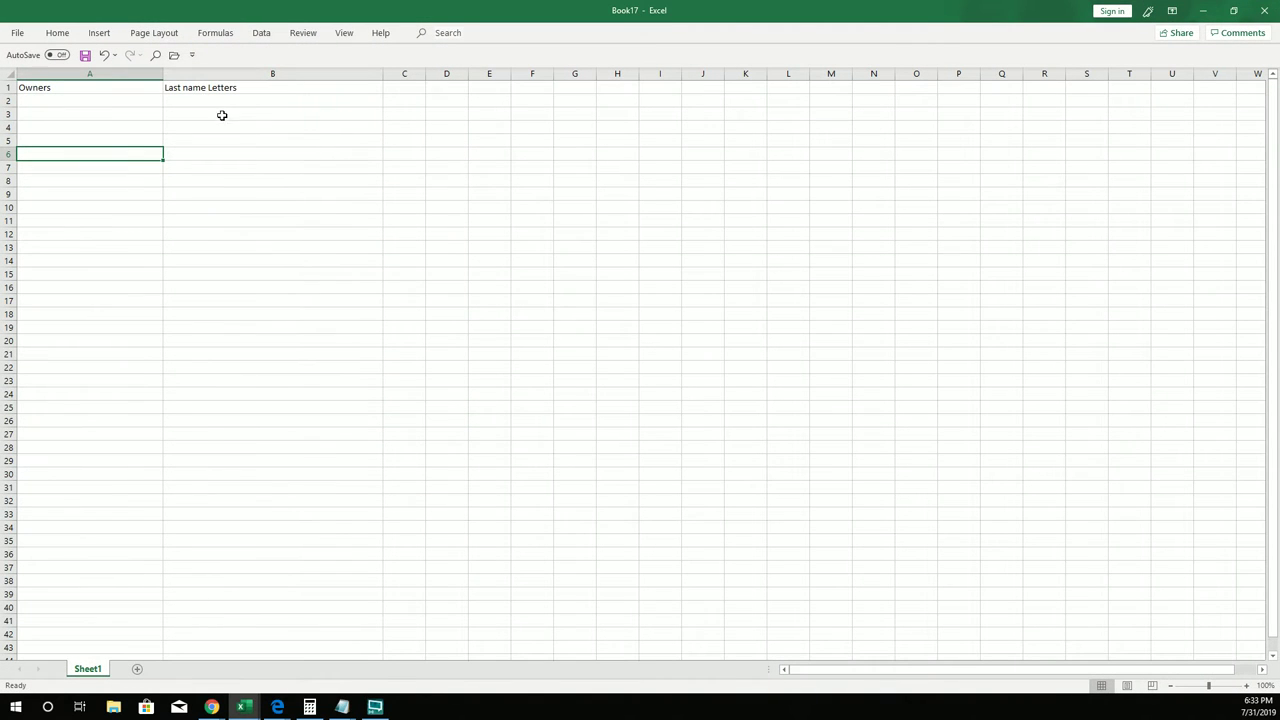
pyautogui.click(211, 99)
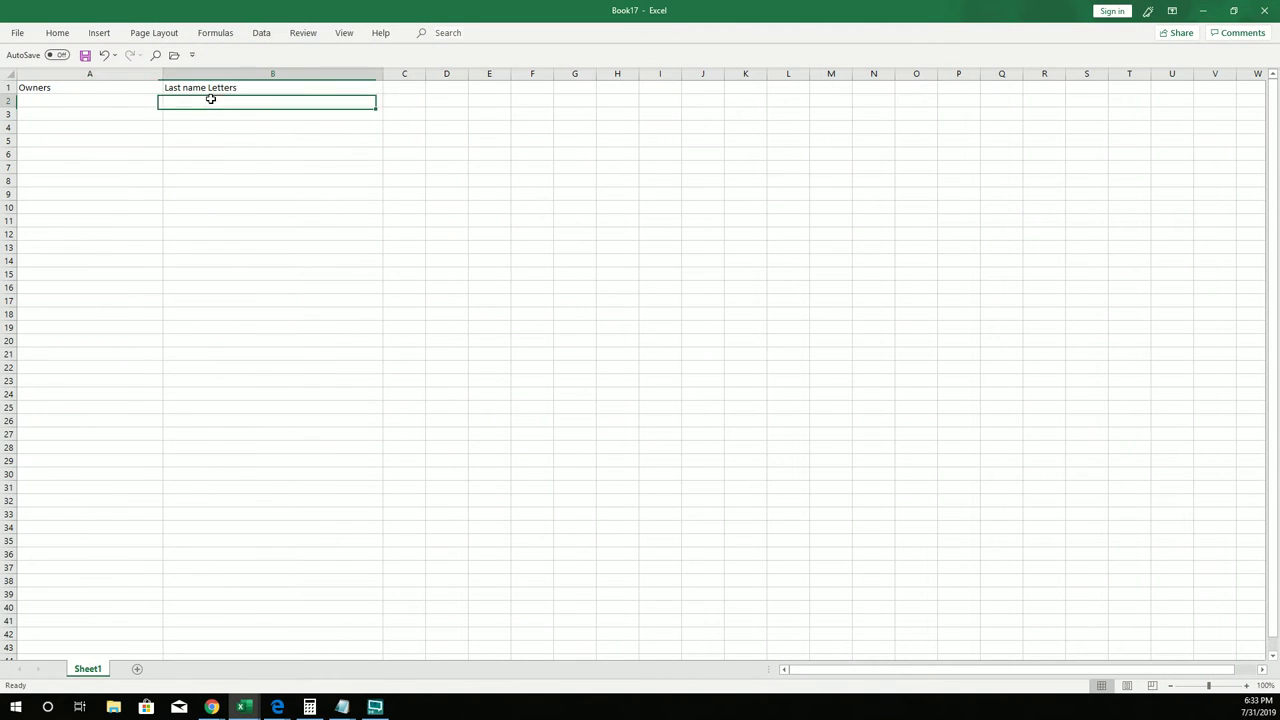
pyautogui.rightClick(211, 99)
pyautogui.click(248, 170)
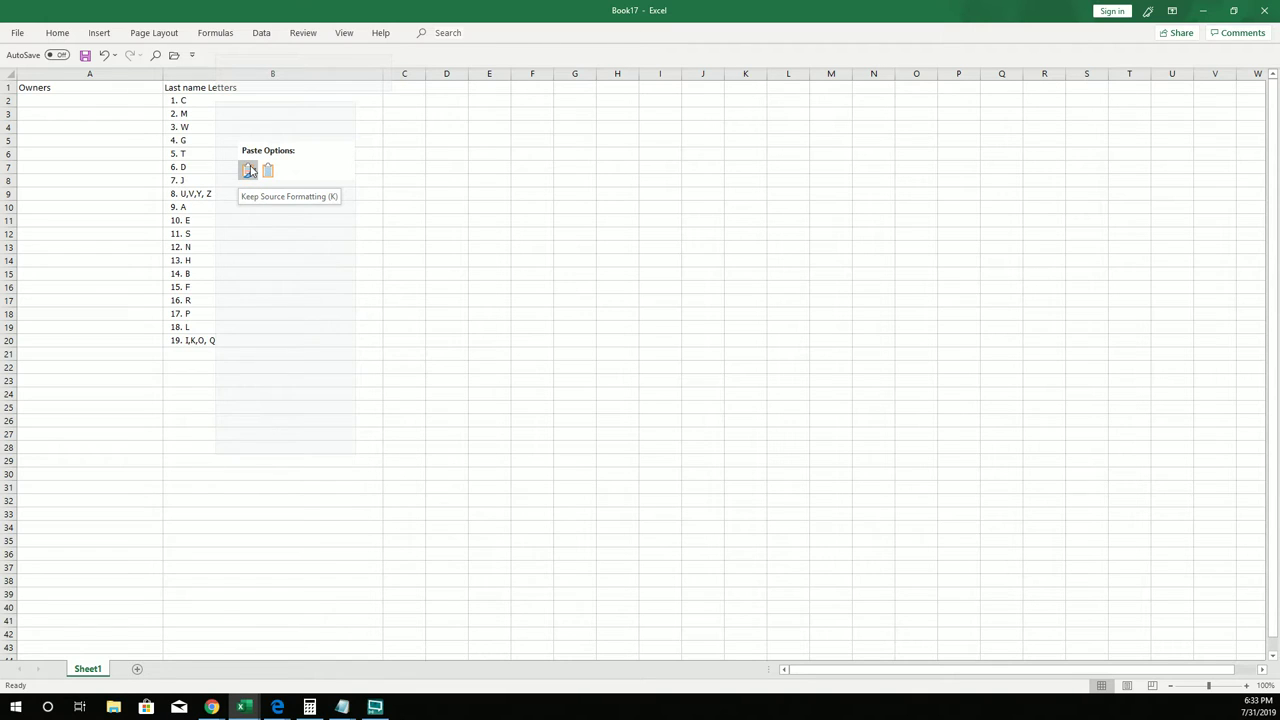
pyautogui.click(248, 170)
pyautogui.click(107, 100)
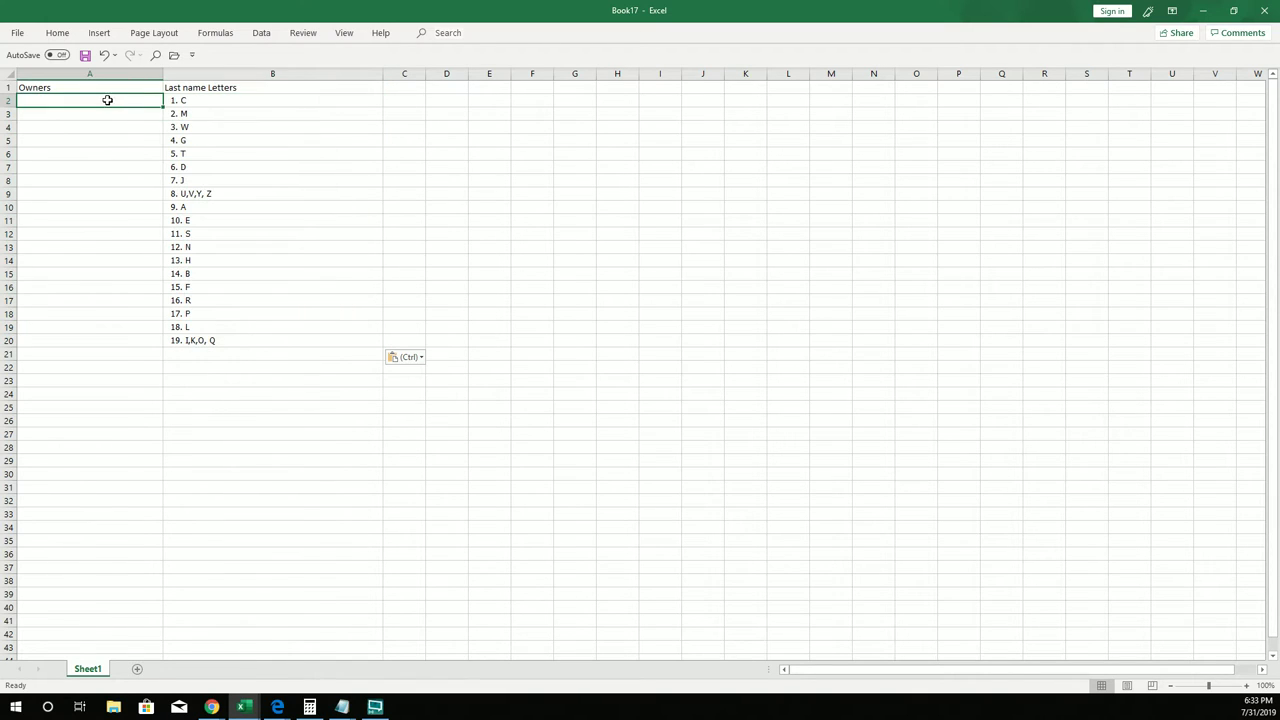
# Step: Minimize the workbook and open a fresh, empty List Randomizer form from the RANDOM.ORG home page
pyautogui.click(1202, 10)
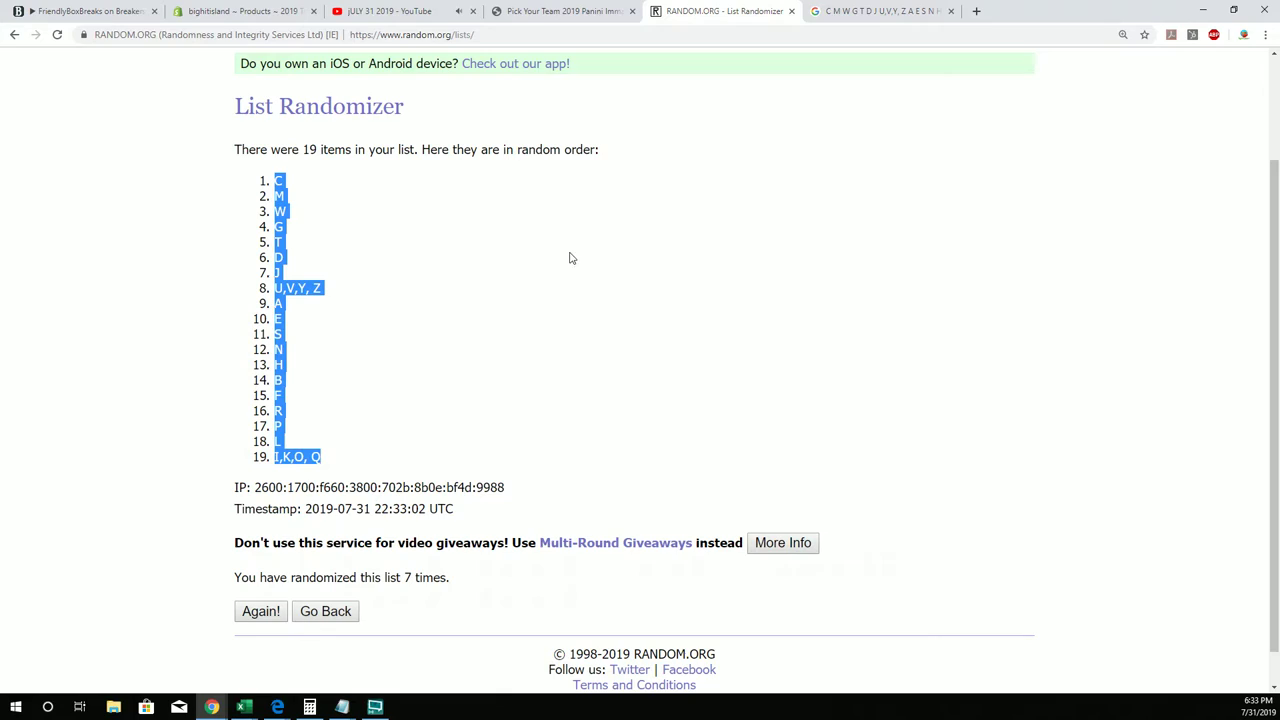
pyautogui.click(276, 80)
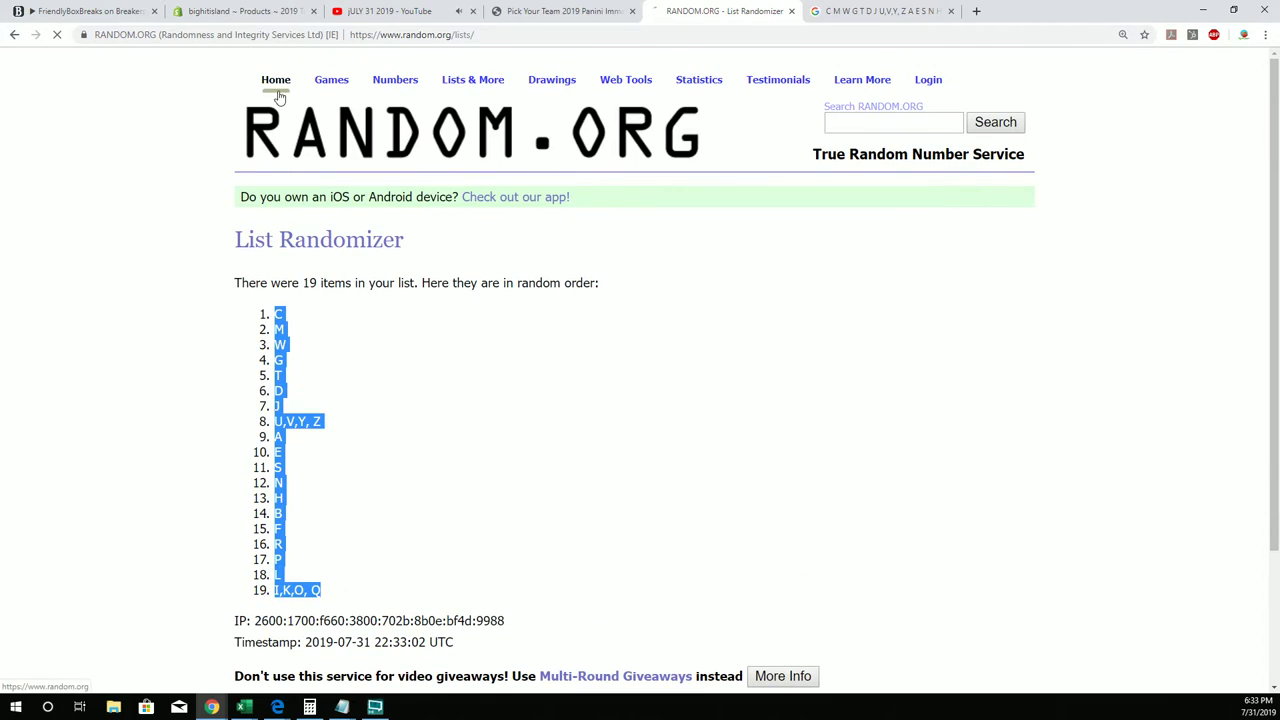
pyautogui.scroll(-5, 254, 372)
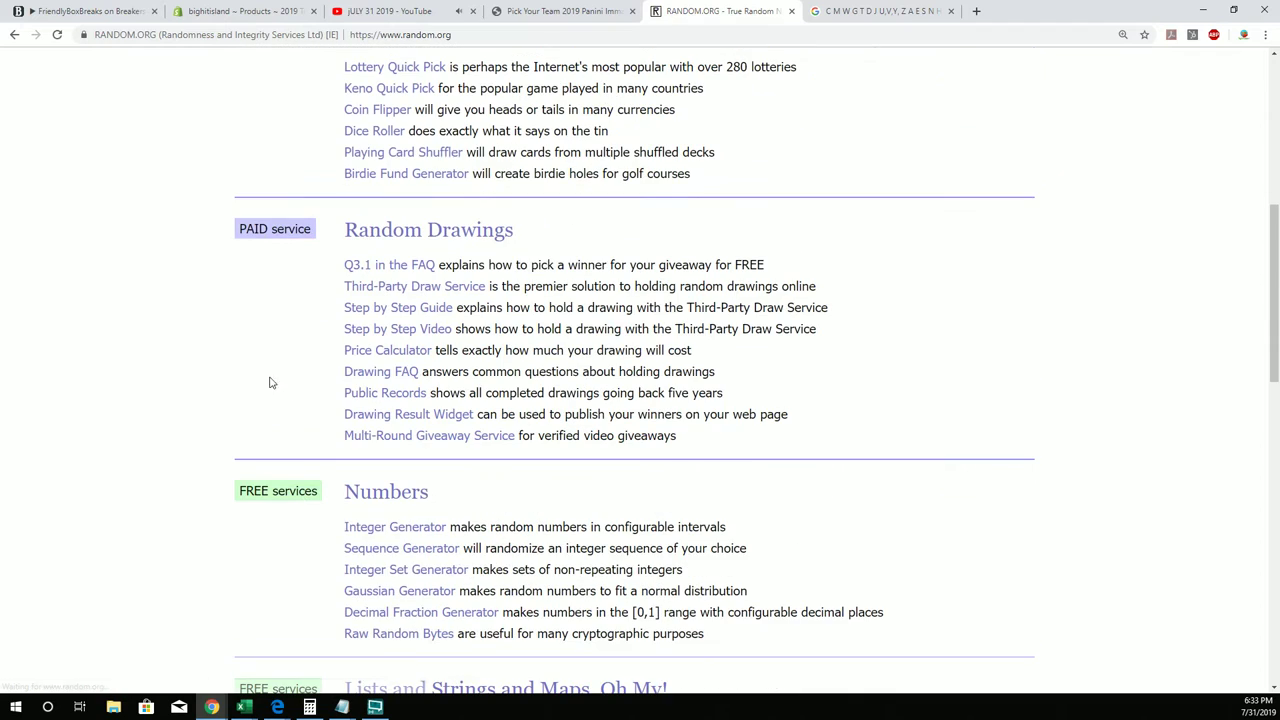
pyautogui.scroll(-2, 309, 569)
pyautogui.click(368, 526)
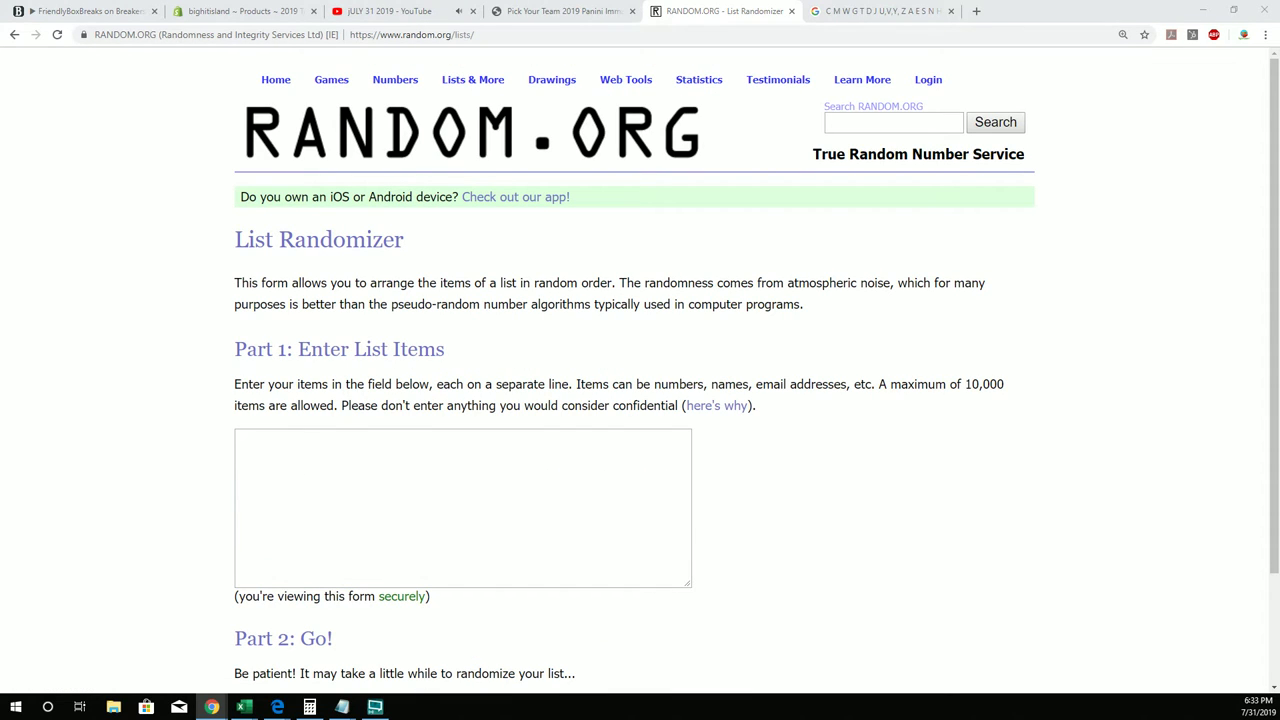
# Step: Copy all the owner name lines from the 19TRISTARNATSIG105 Notepad file and paste them into the empty List Randomizer form
pyautogui.hotkey('alt', 'Tab')
pyautogui.scroll(6, 779, 217)
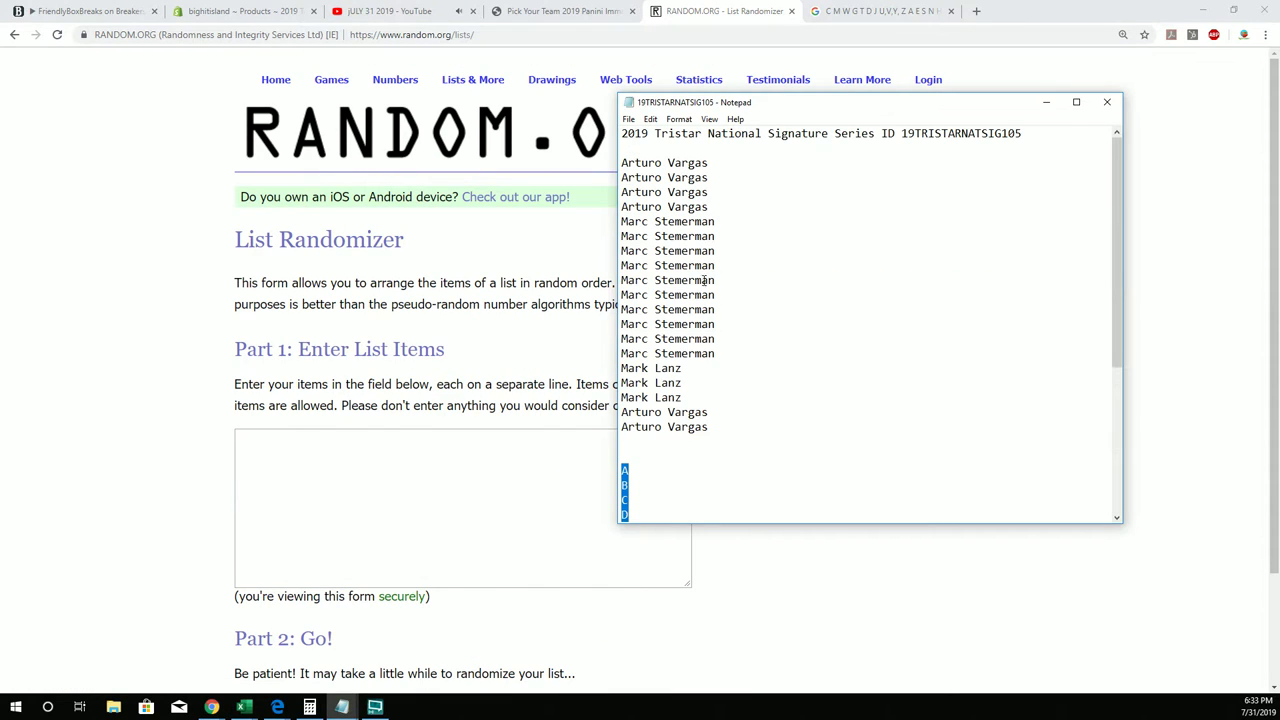
pyautogui.moveTo(711, 427); pyautogui.dragTo(635, 163)
pyautogui.rightClick(665, 236)
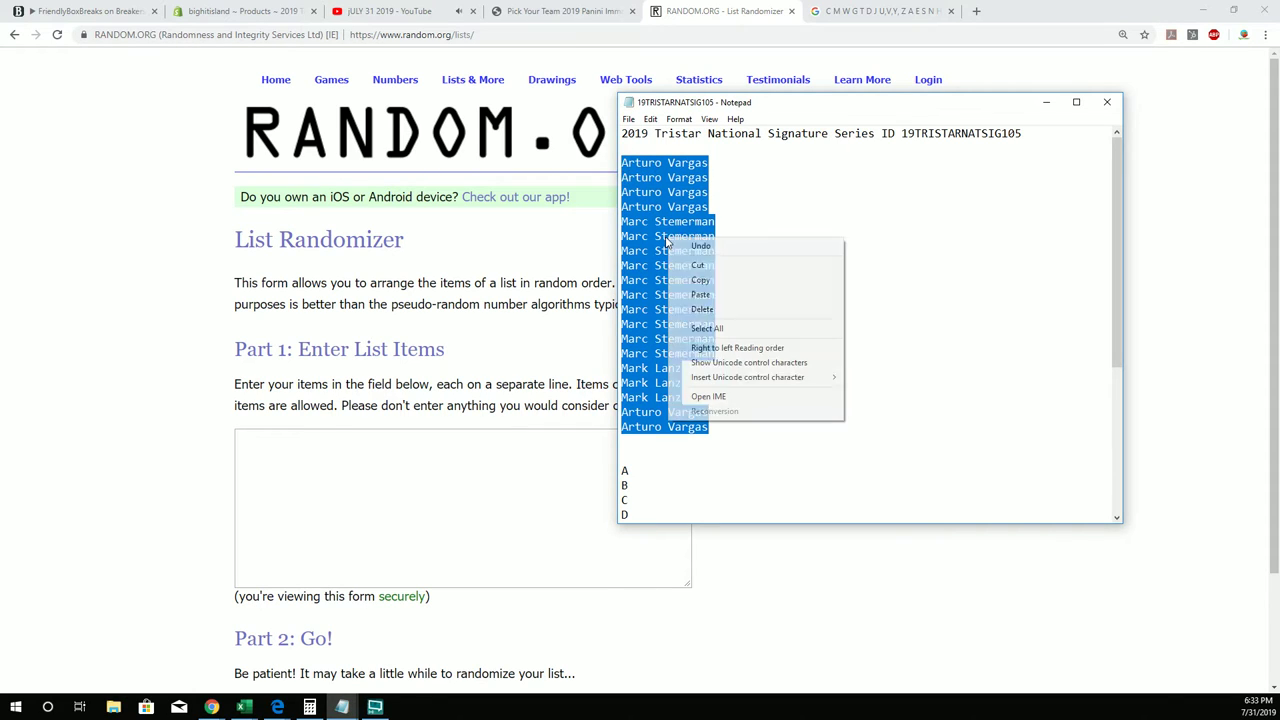
pyautogui.click(665, 294)
pyautogui.click(351, 506)
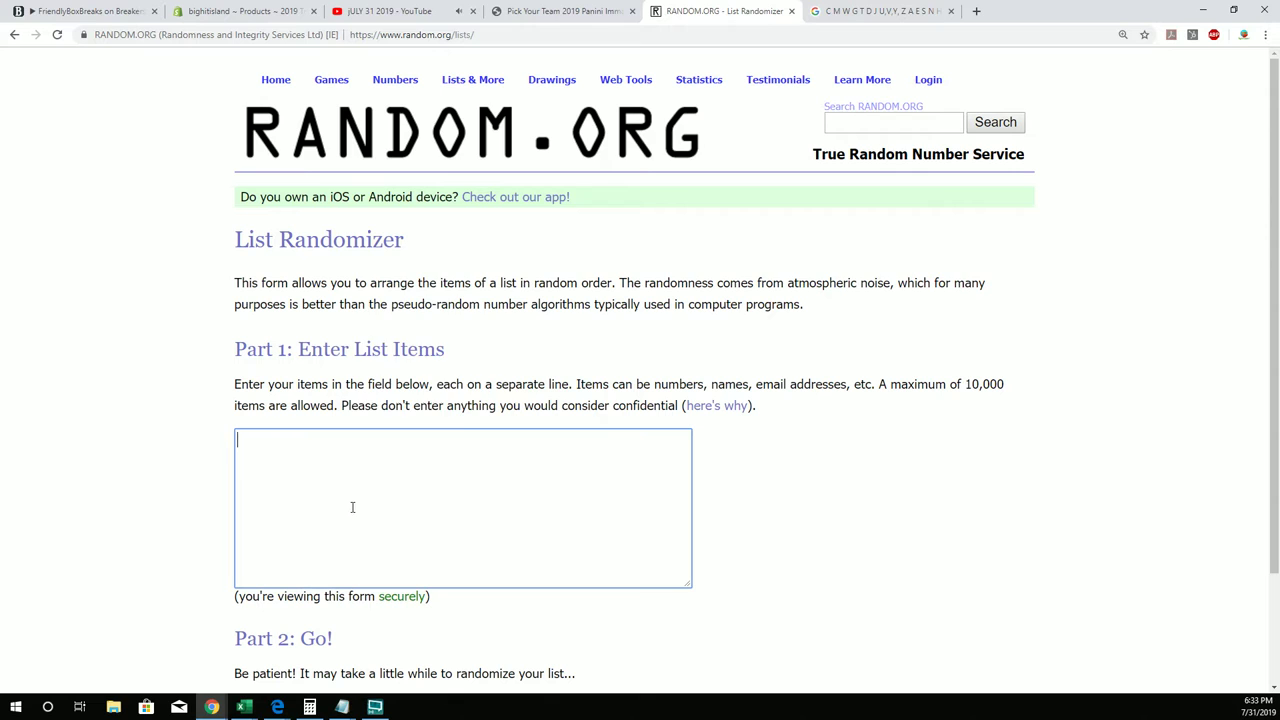
pyautogui.rightClick(351, 506)
pyautogui.click(403, 404)
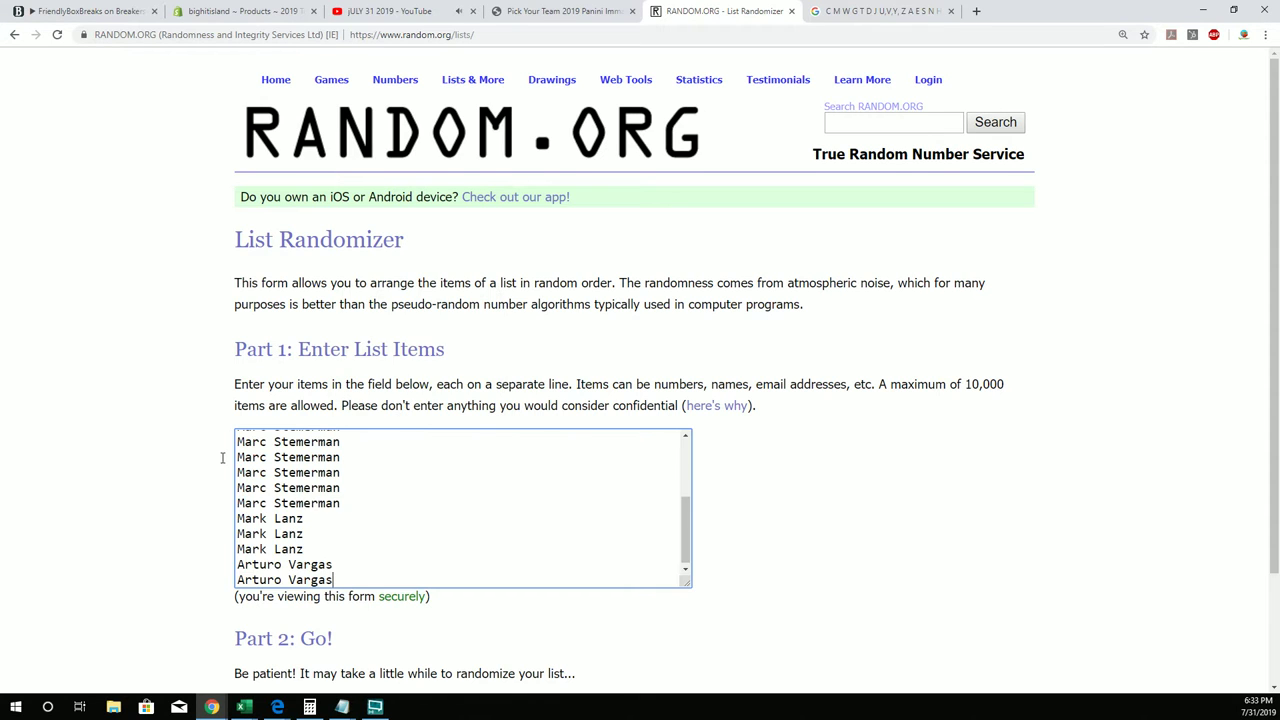
# Step: Randomize the list of owner names seven times in total
pyautogui.scroll(-2, 146, 489)
pyautogui.click(258, 572)
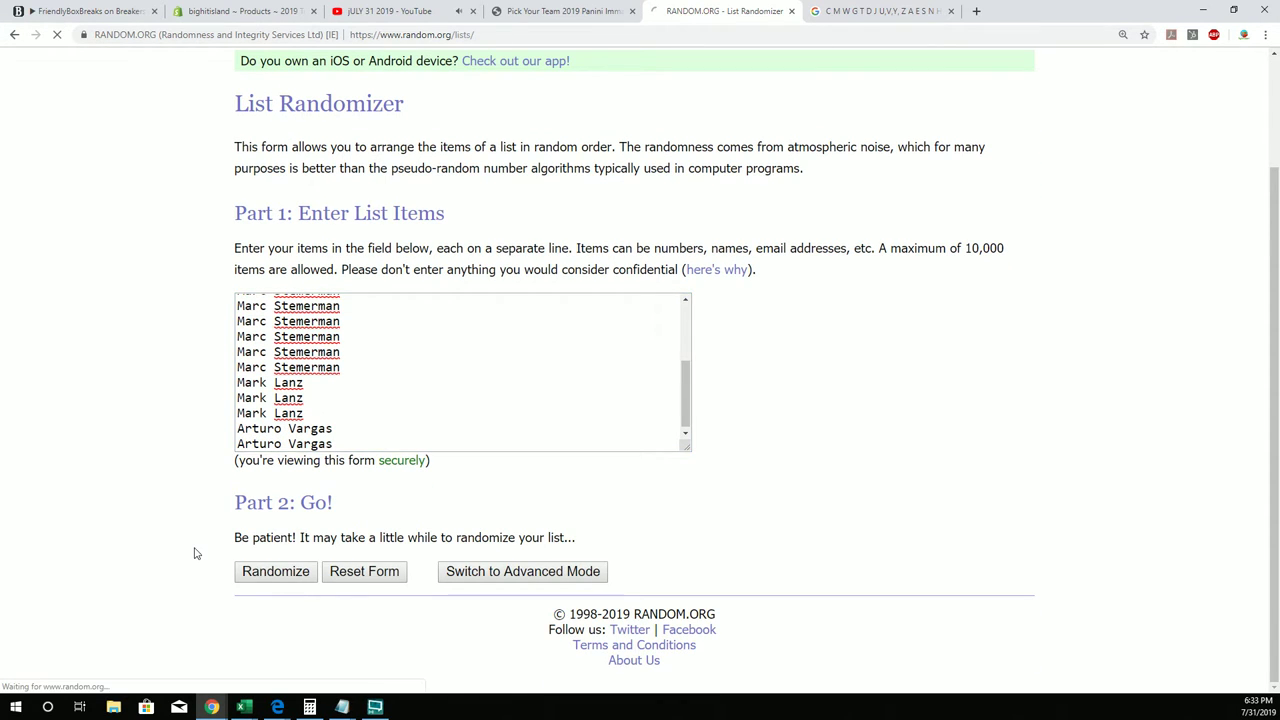
pyautogui.scroll(-2, 194, 540)
pyautogui.click(250, 571)
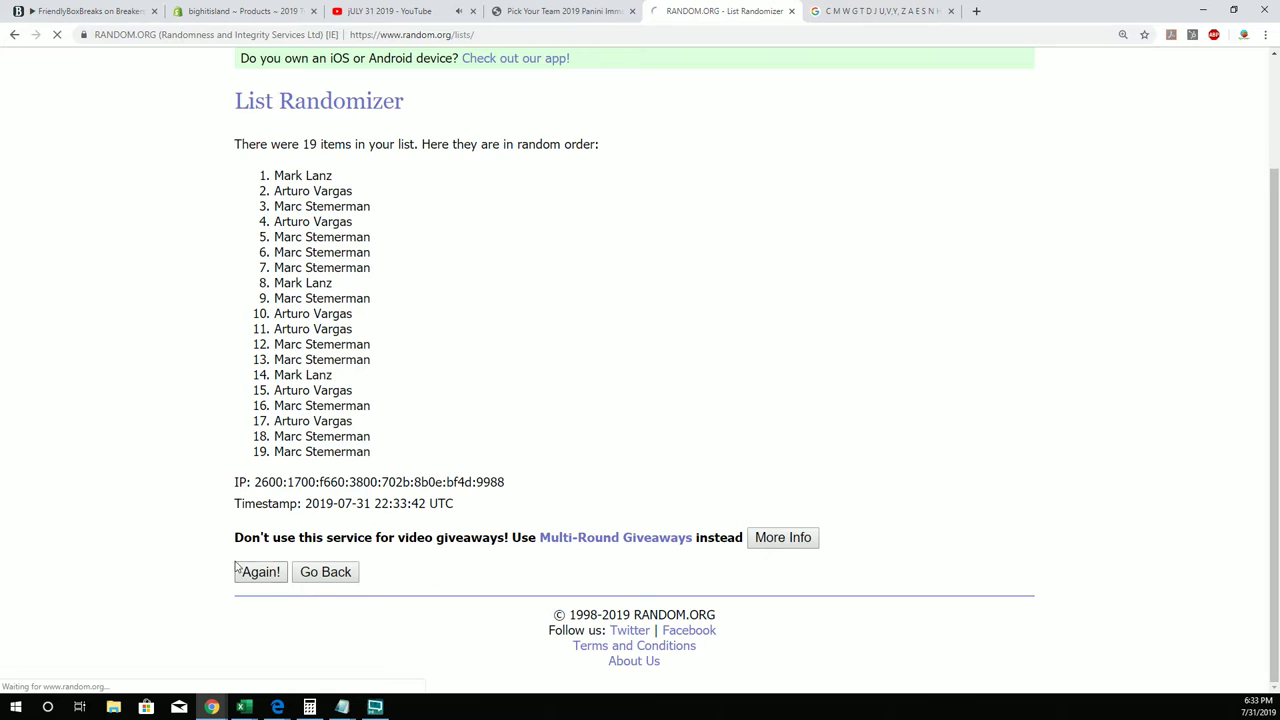
pyautogui.scroll(-2, 195, 545)
pyautogui.click(245, 571)
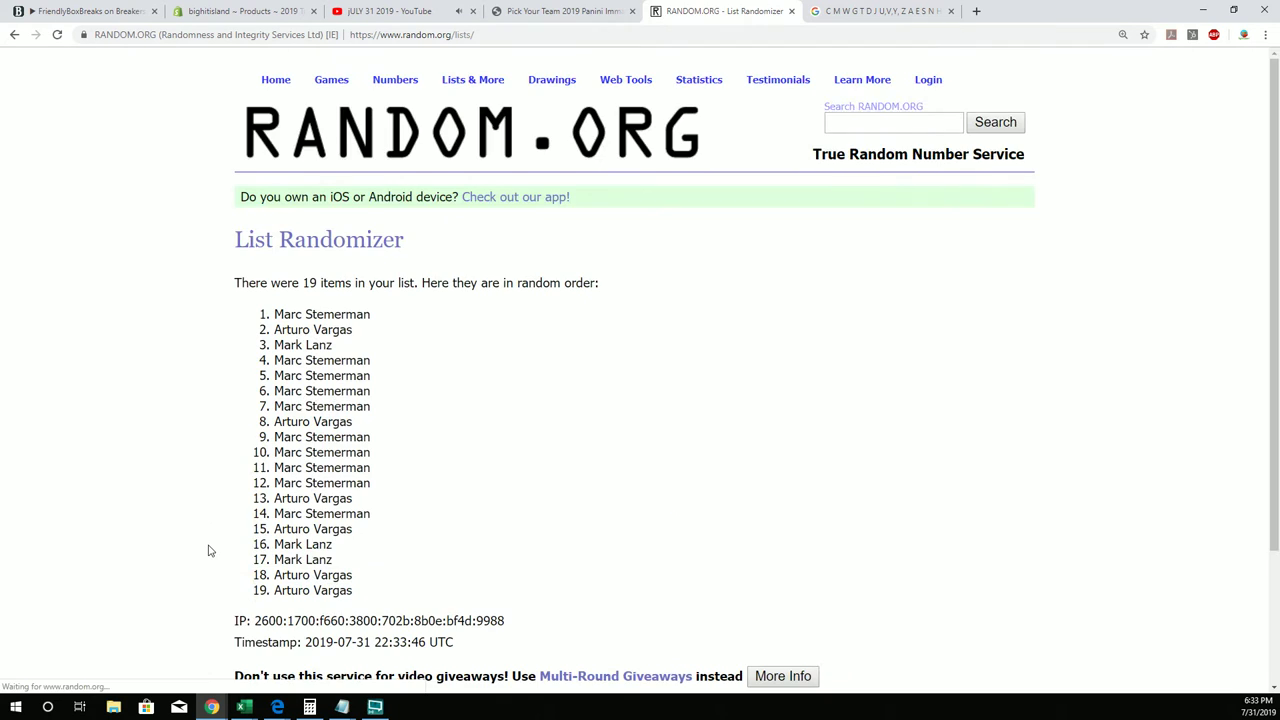
pyautogui.scroll(-2, 206, 549)
pyautogui.click(251, 571)
pyautogui.scroll(-2, 204, 550)
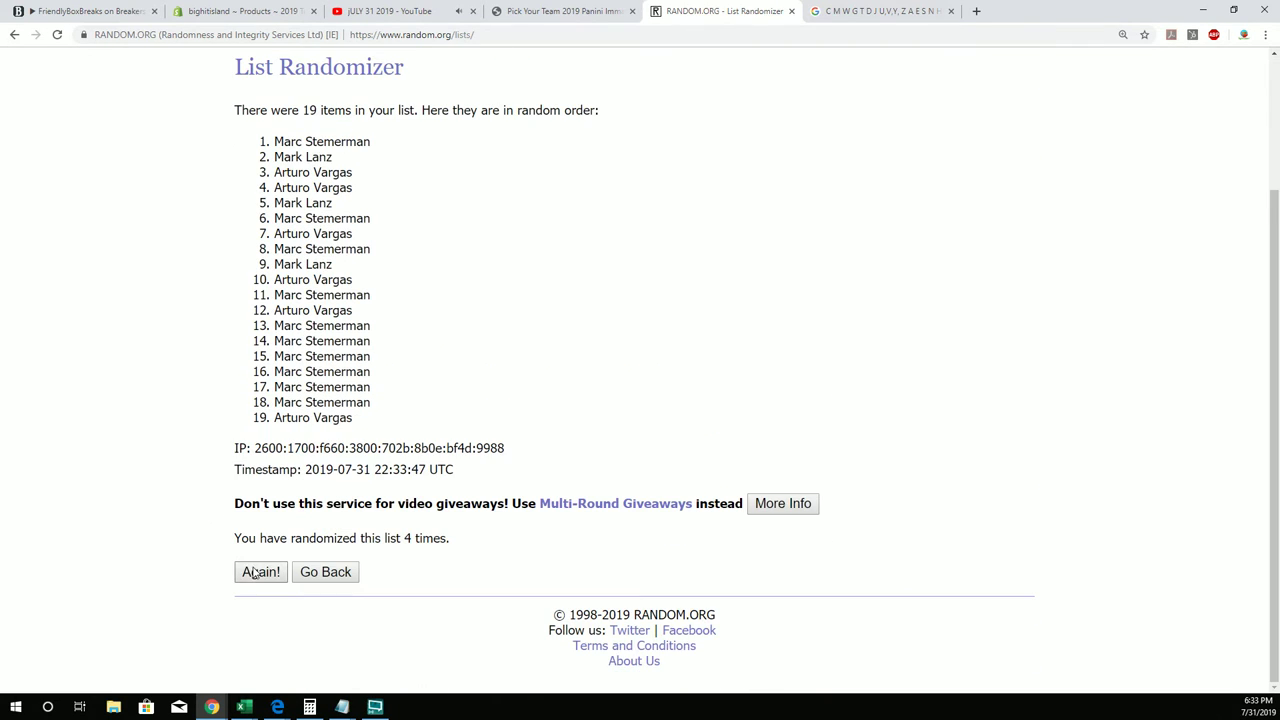
pyautogui.click(258, 572)
pyautogui.scroll(-2, 217, 554)
pyautogui.click(258, 571)
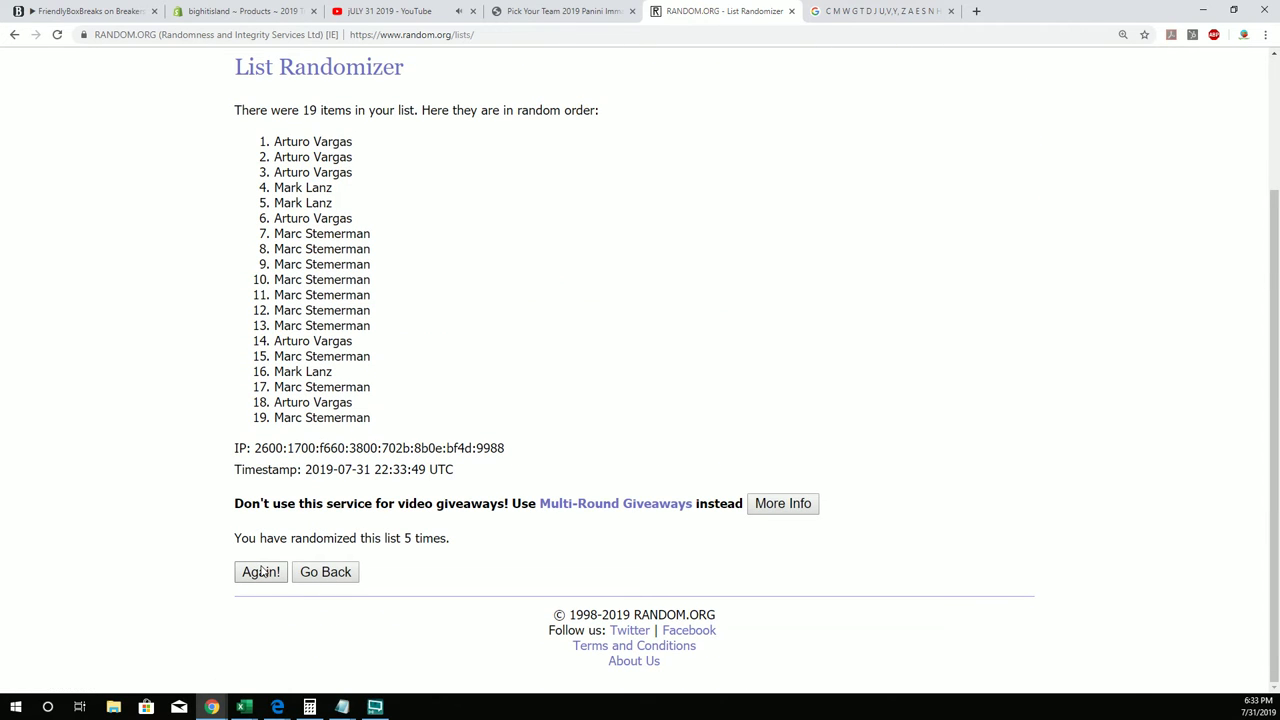
pyautogui.scroll(-2, 220, 510)
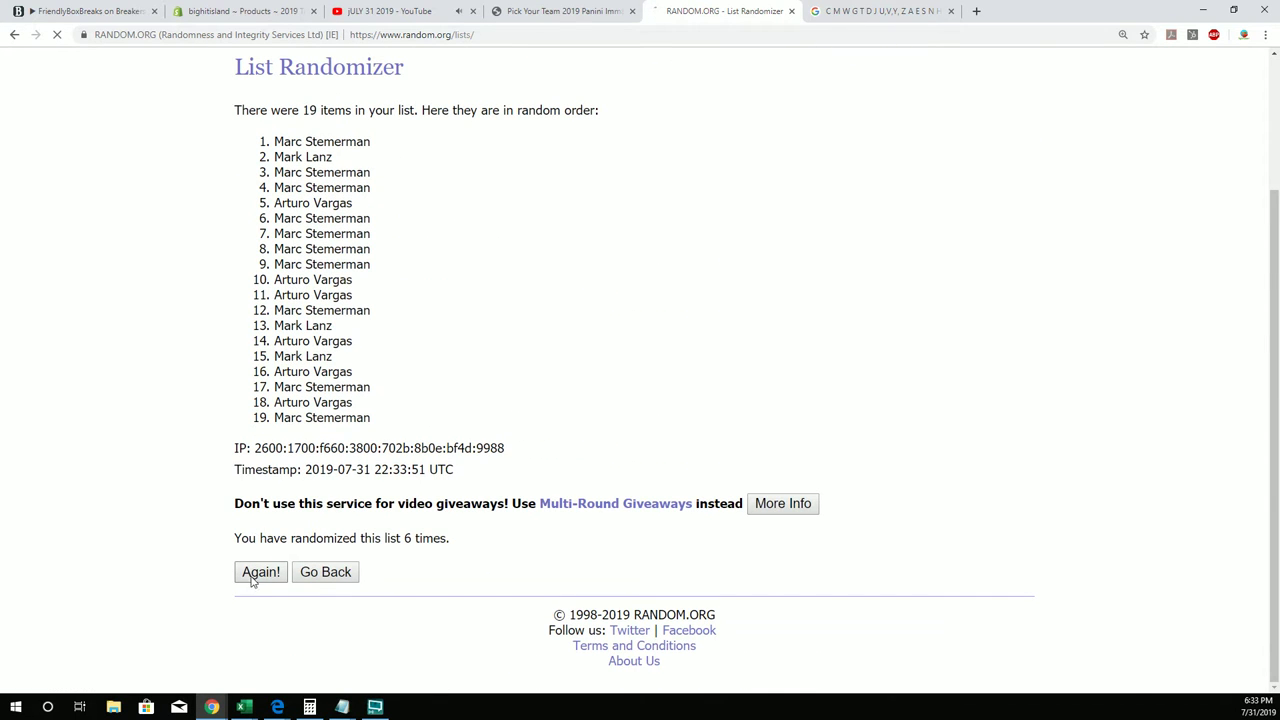
pyautogui.click(258, 571)
pyautogui.scroll(-1, 380, 417)
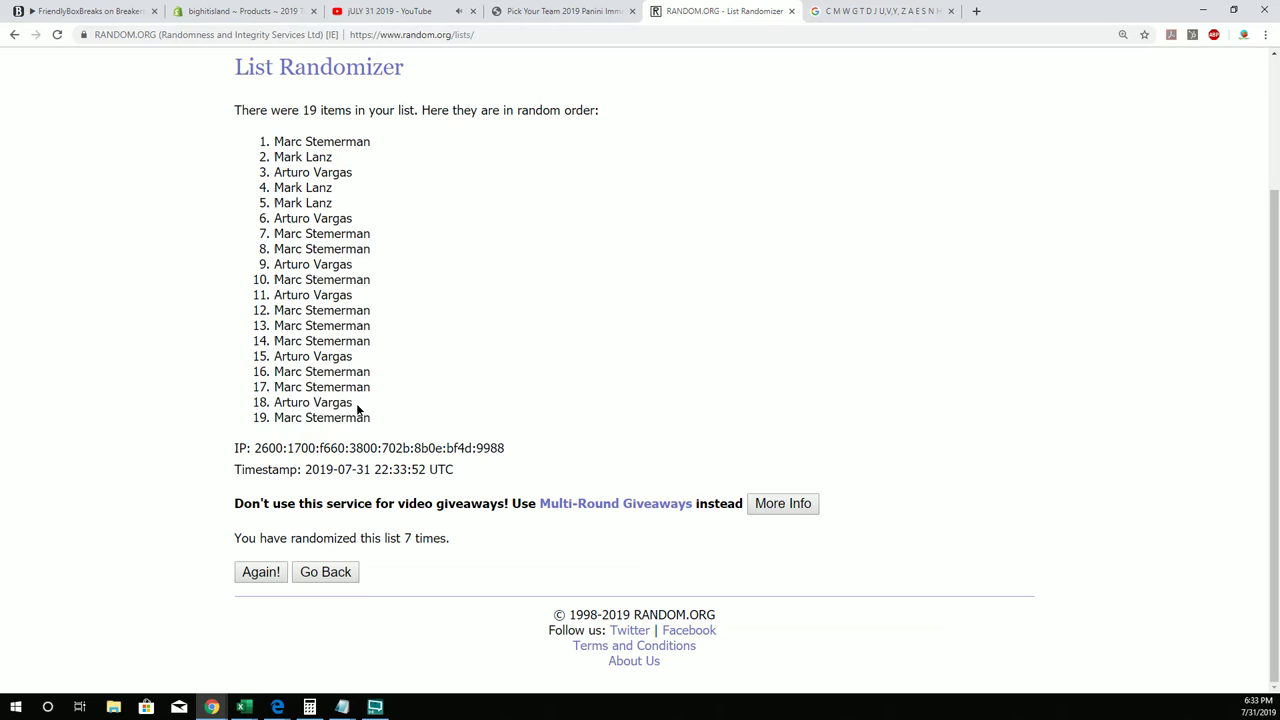
# Step: Copy the final randomized owner names and paste them with source formatting into the Excel workbook under Owners, starting at A2
pyautogui.moveTo(371, 419); pyautogui.dragTo(268, 141)
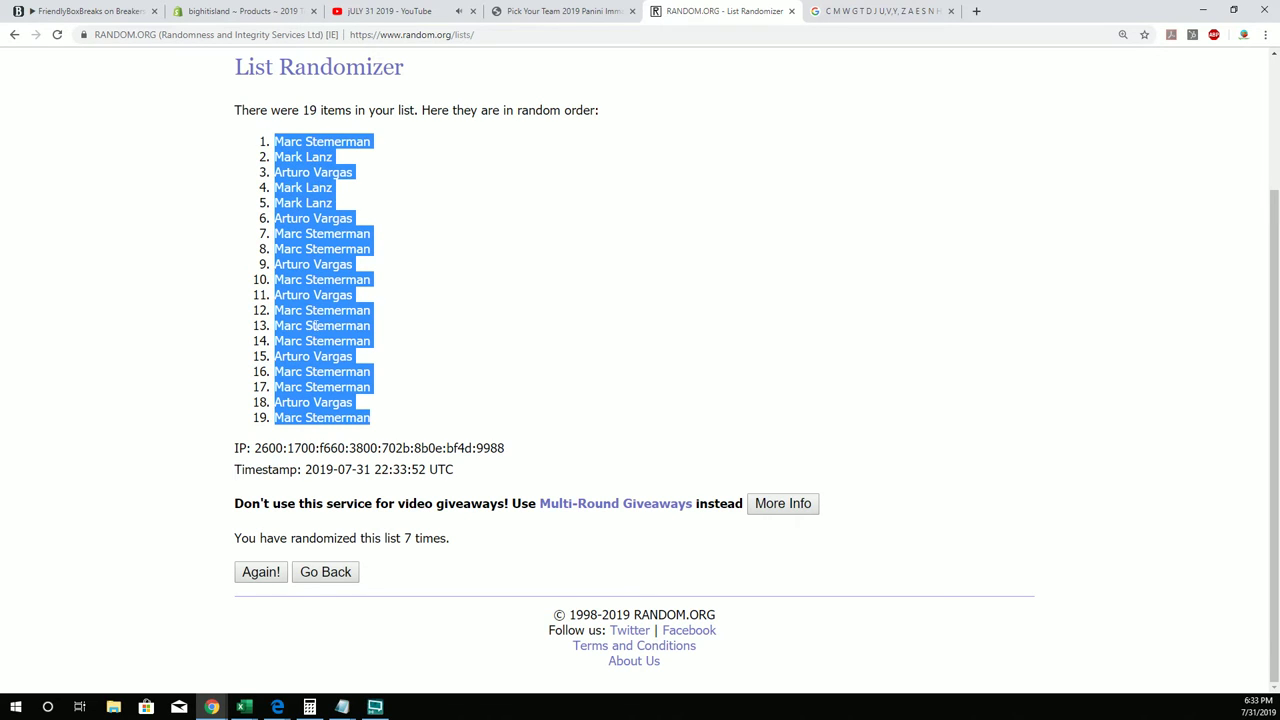
pyautogui.rightClick(314, 326)
pyautogui.click(330, 336)
pyautogui.hotkey('alt', 'Tab')
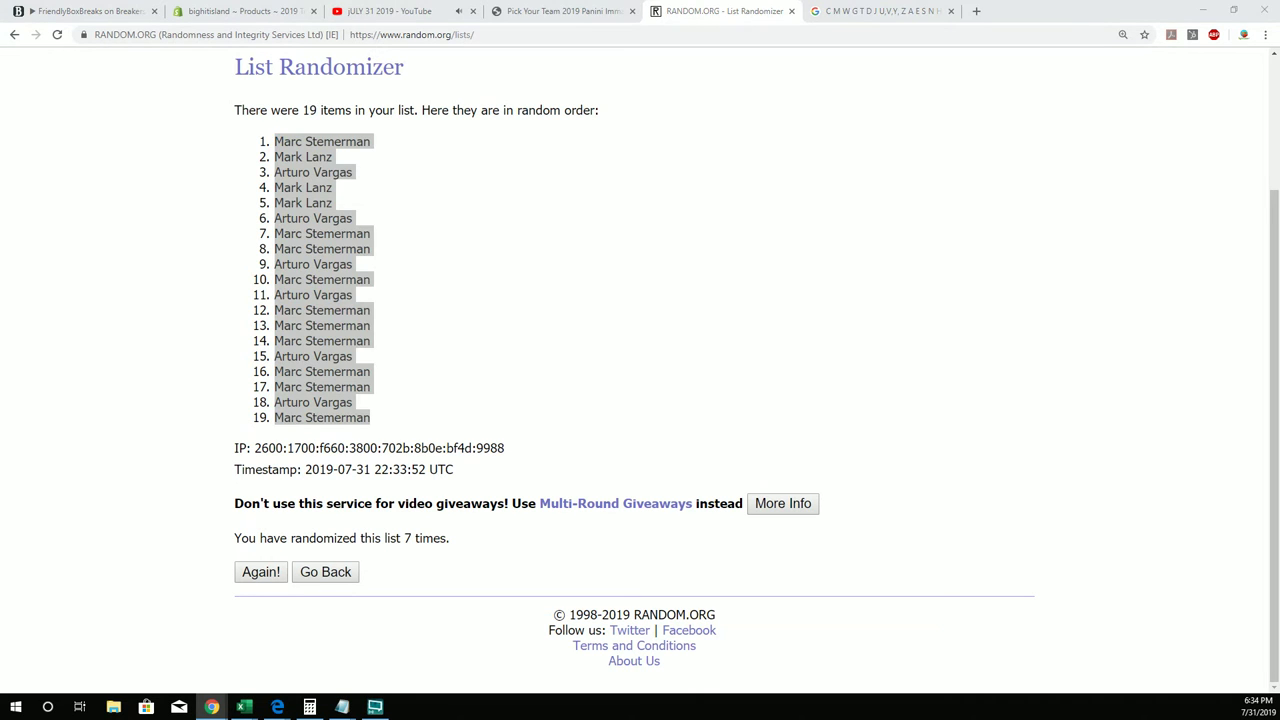
pyautogui.hotkey('alt', 'Tab')
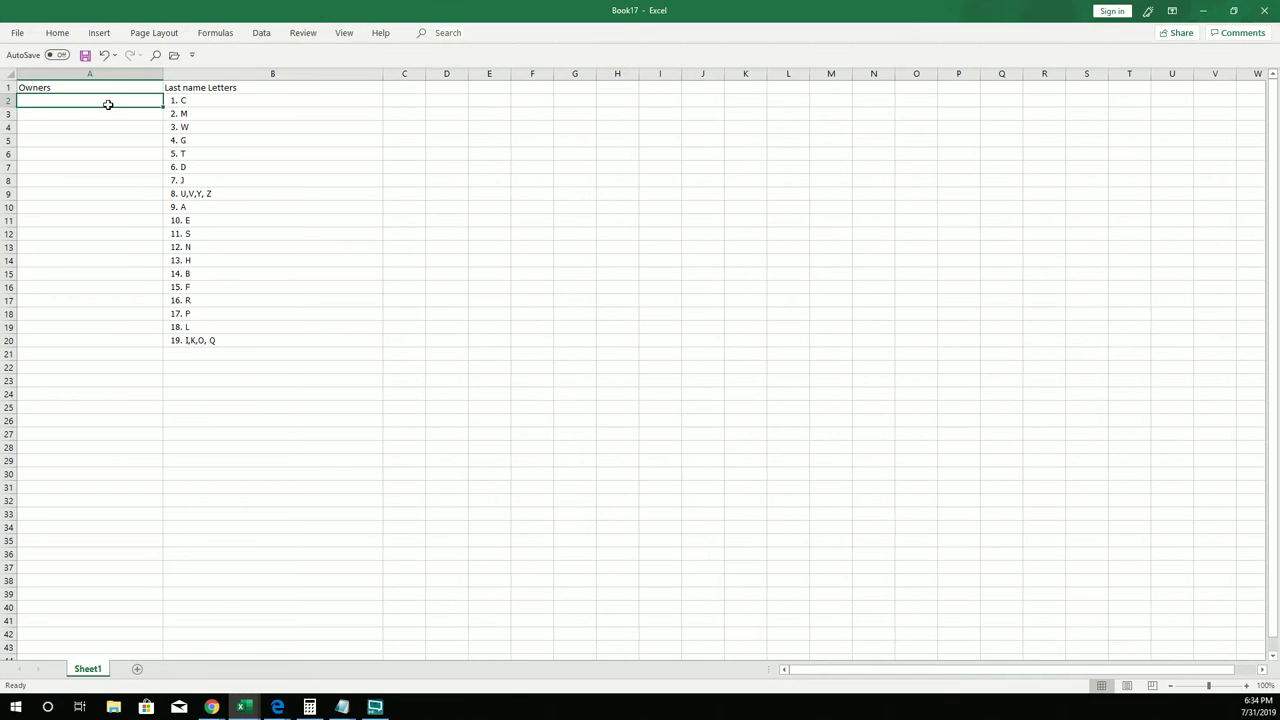
pyautogui.rightClick(118, 101)
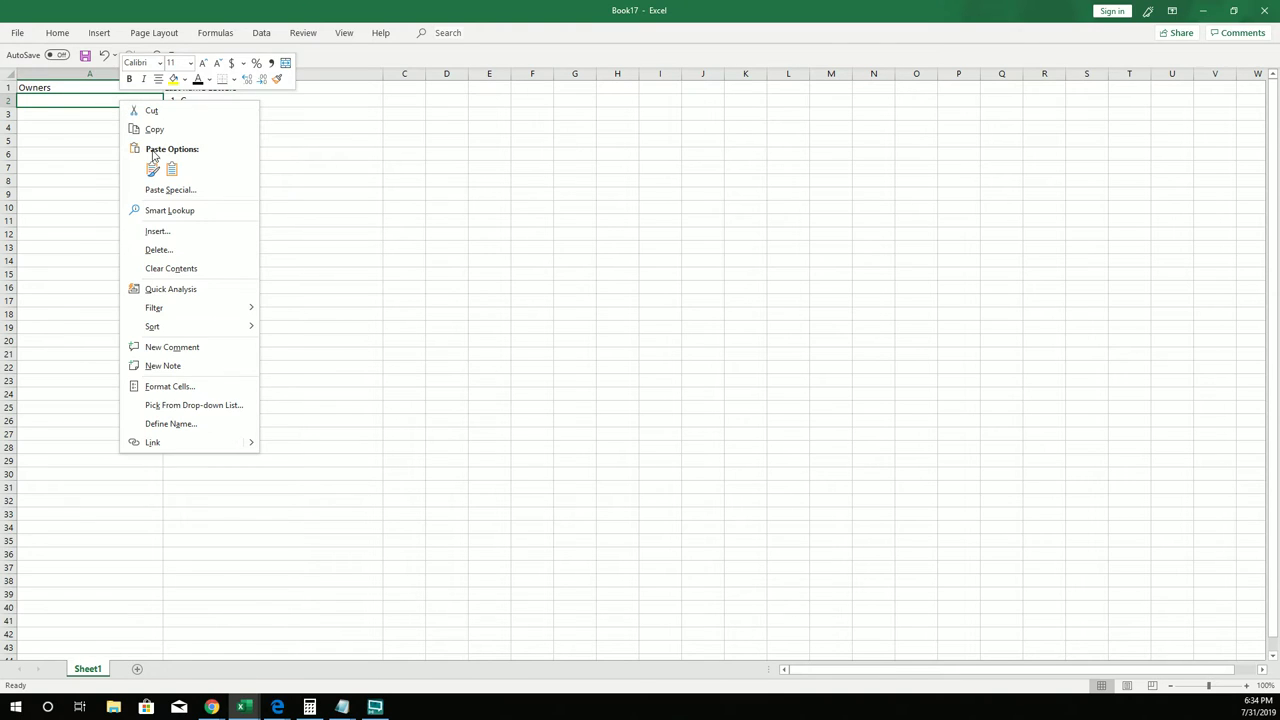
pyautogui.click(152, 168)
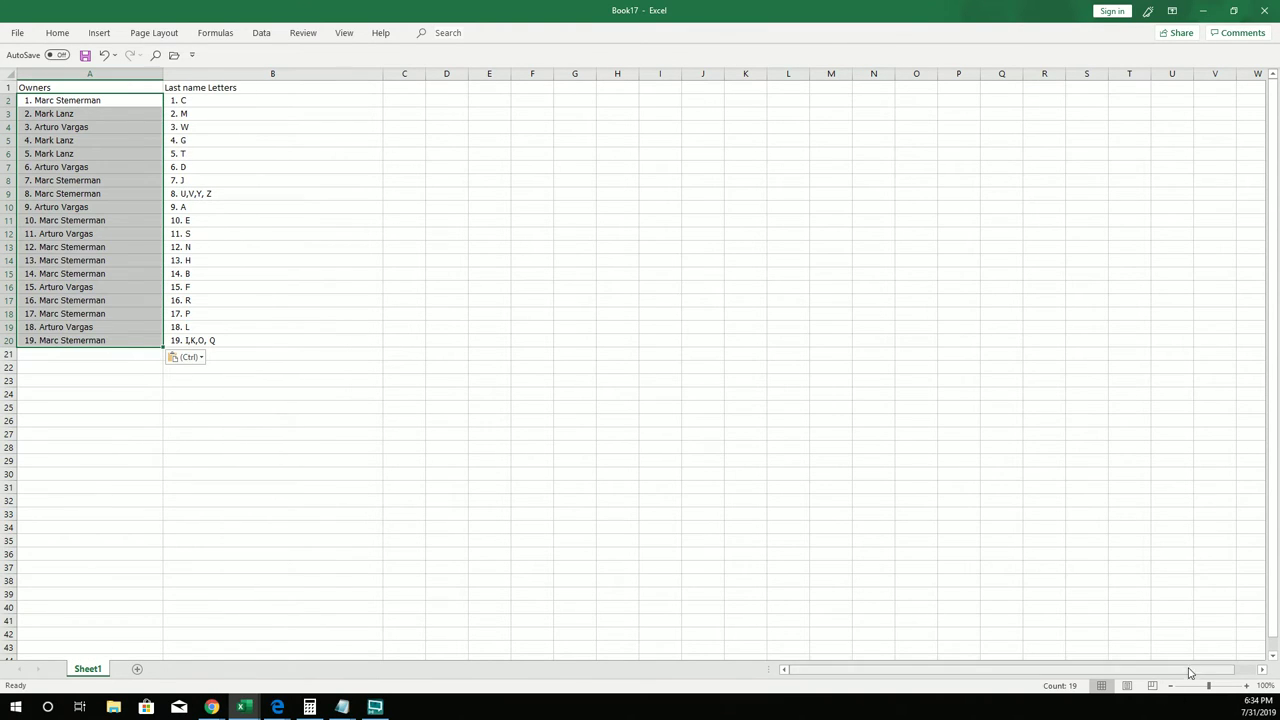
# Step: Enlarge the worksheet view to 170% and narrow the Owners column to sit closer to its entries
pyautogui.click(1245, 686)
pyautogui.click(1245, 686)
pyautogui.click(1245, 686)
pyautogui.click(1245, 686)
pyautogui.click(1245, 686)
pyautogui.click(1245, 686)
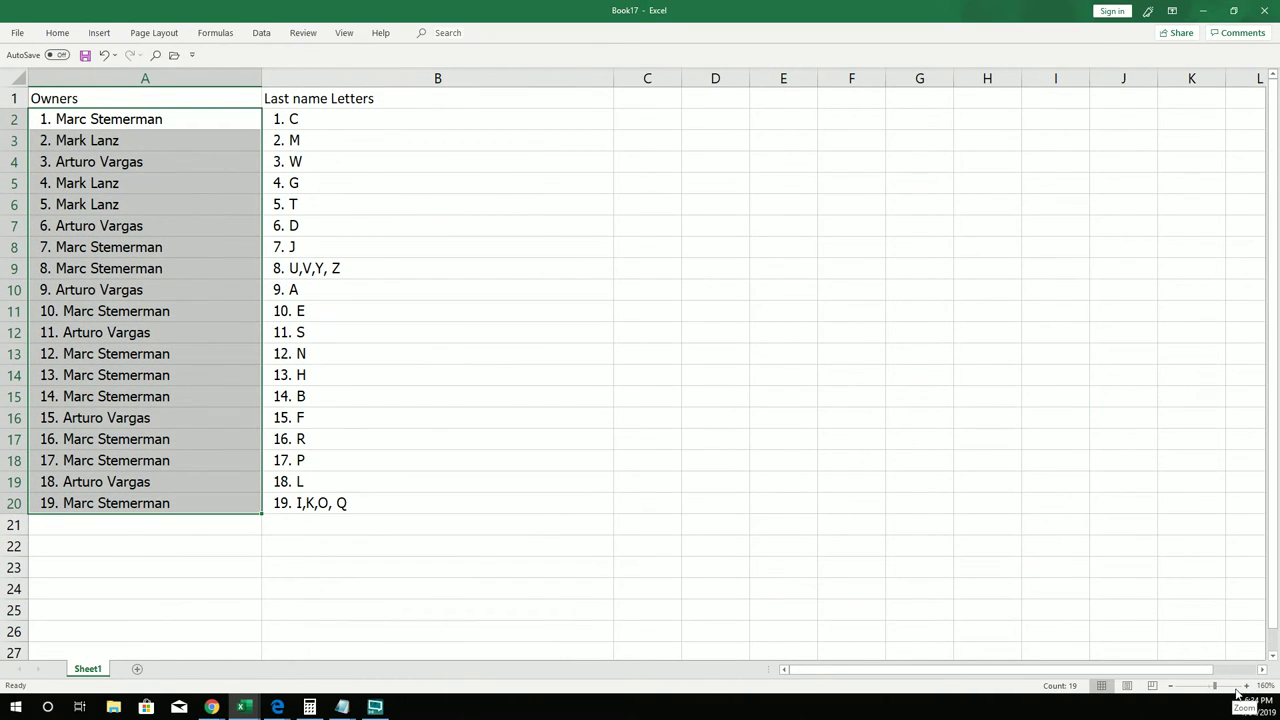
pyautogui.click(1245, 686)
pyautogui.click(643, 517)
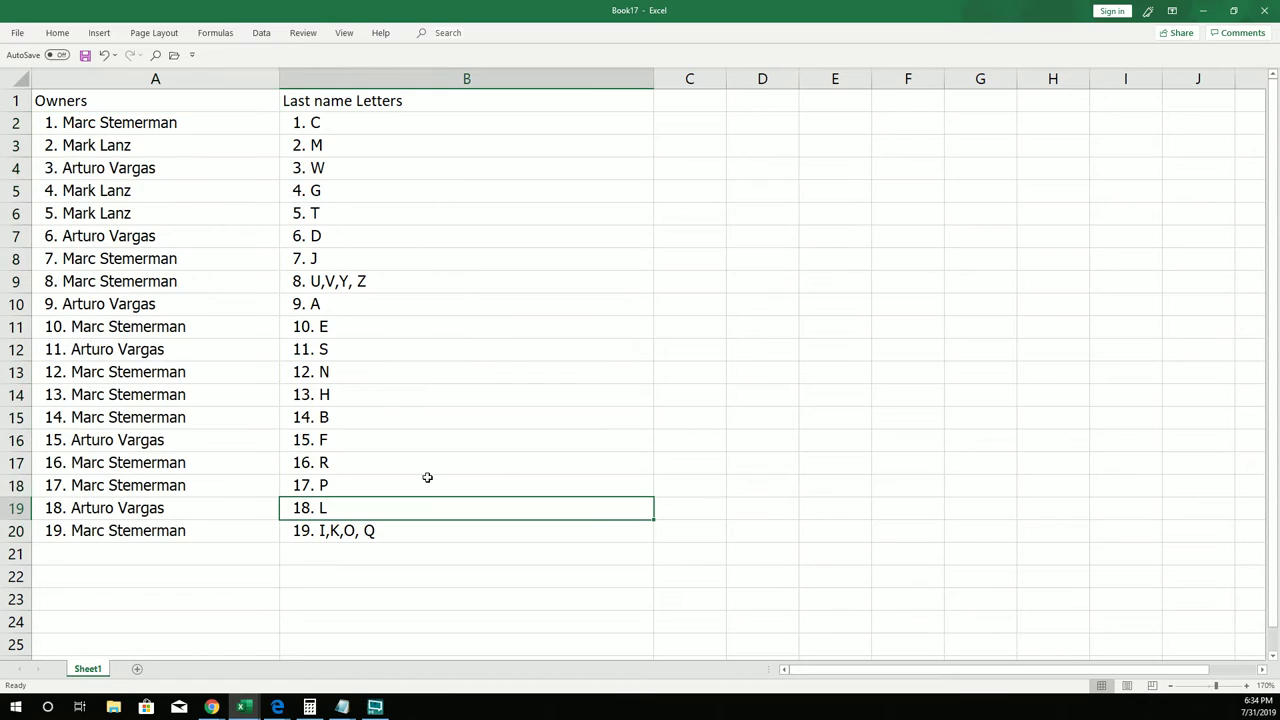
pyautogui.moveTo(277, 78); pyautogui.dragTo(204, 84)
pyautogui.click(141, 96)
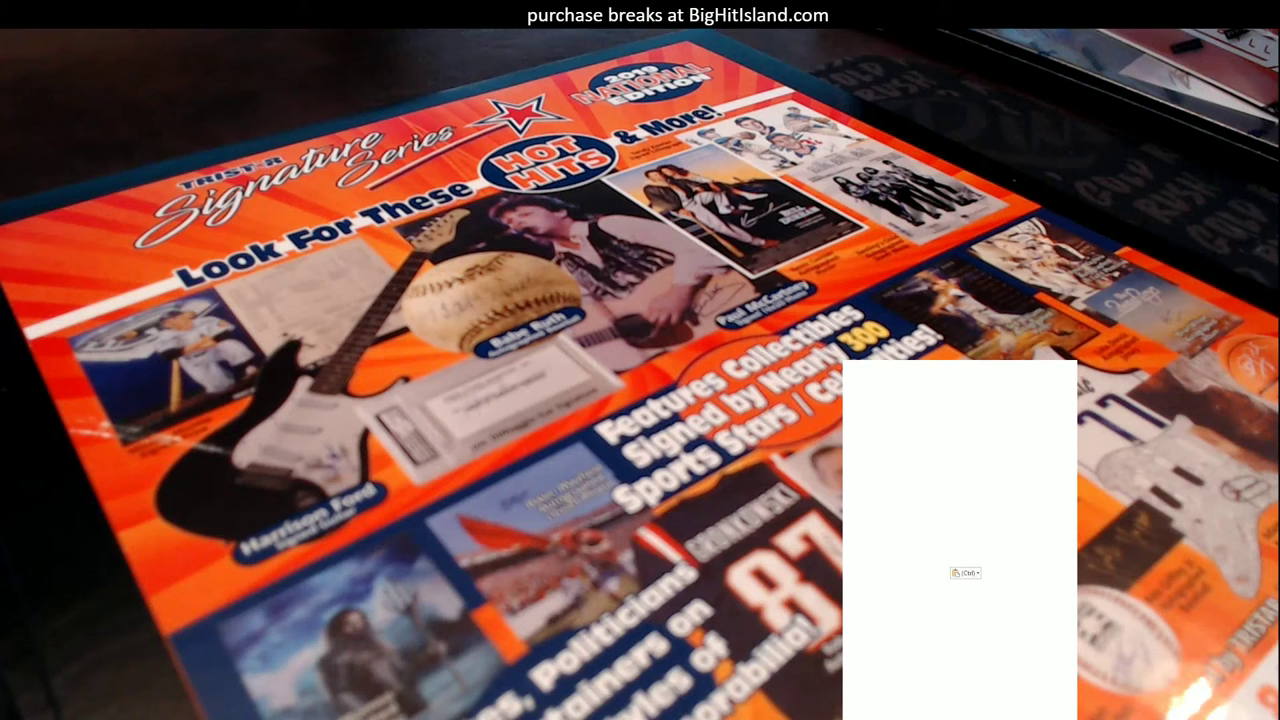
pyautogui.hotkey('ctrl', 'z')
pyautogui.hotkey('ctrl', 'v')
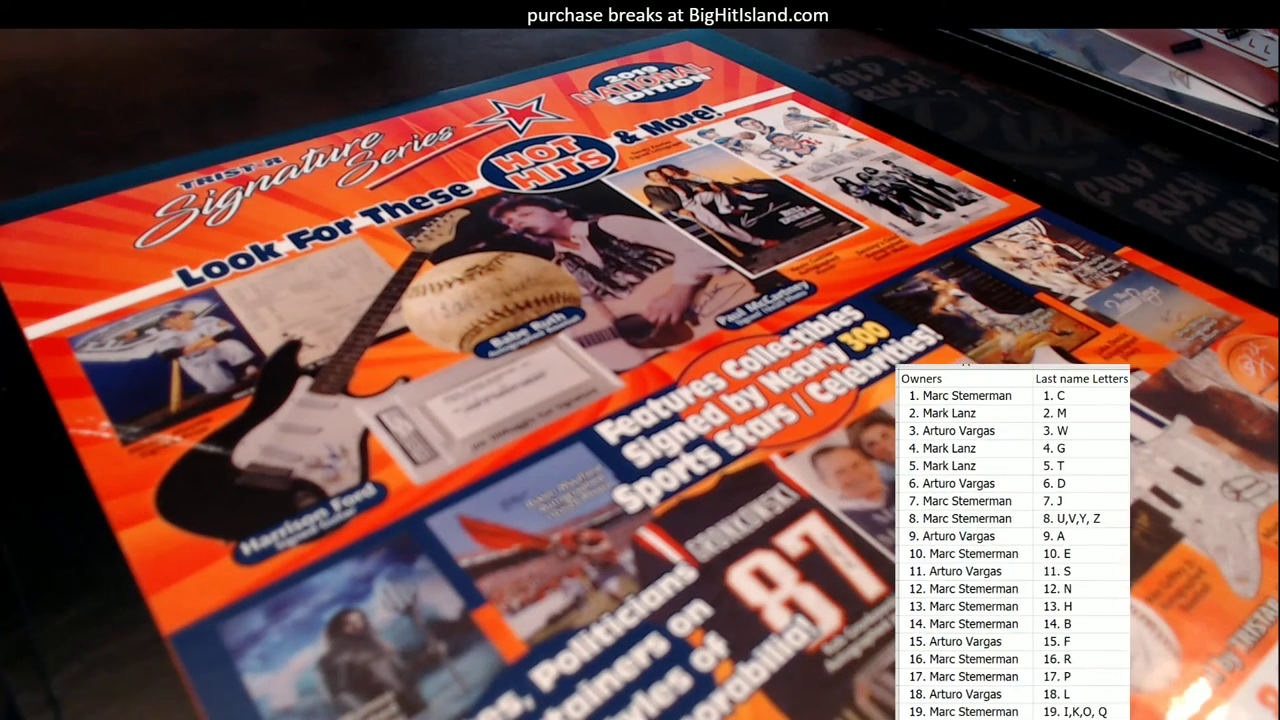